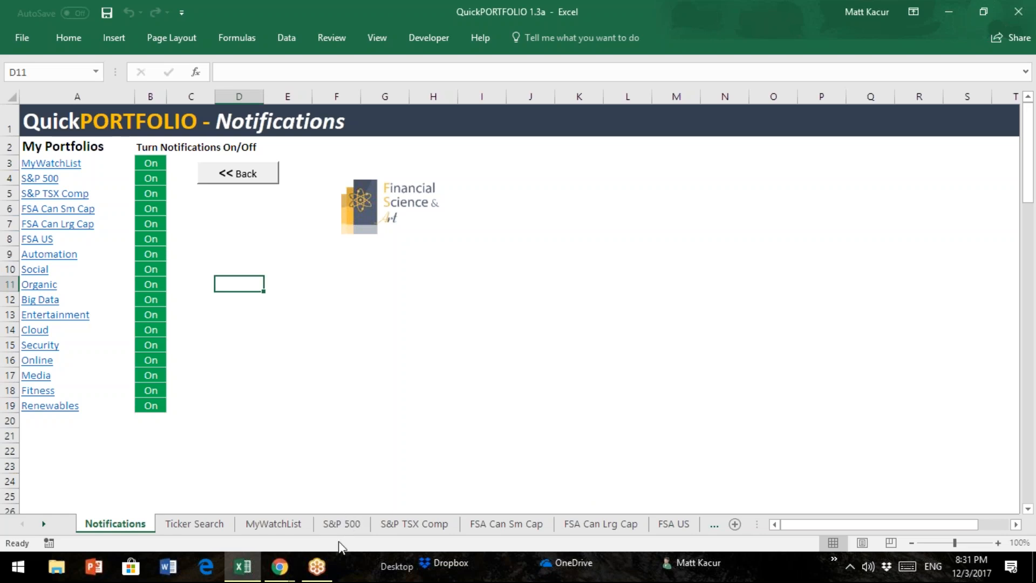
Look through the S&P 500, S&P TSX Comp and FSA Can Sm Cap portfolio sheets
click(350, 524)
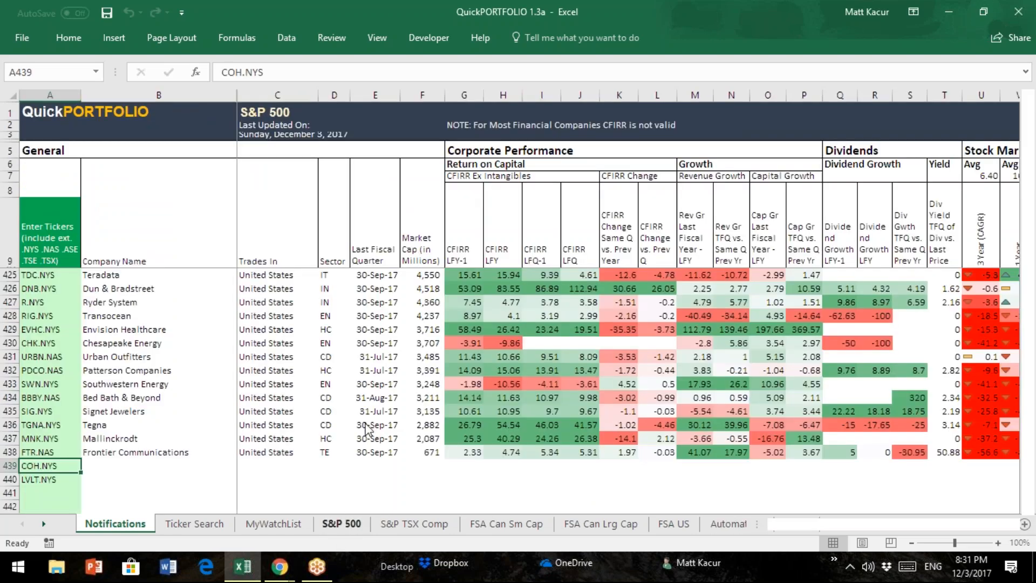
click(160, 247)
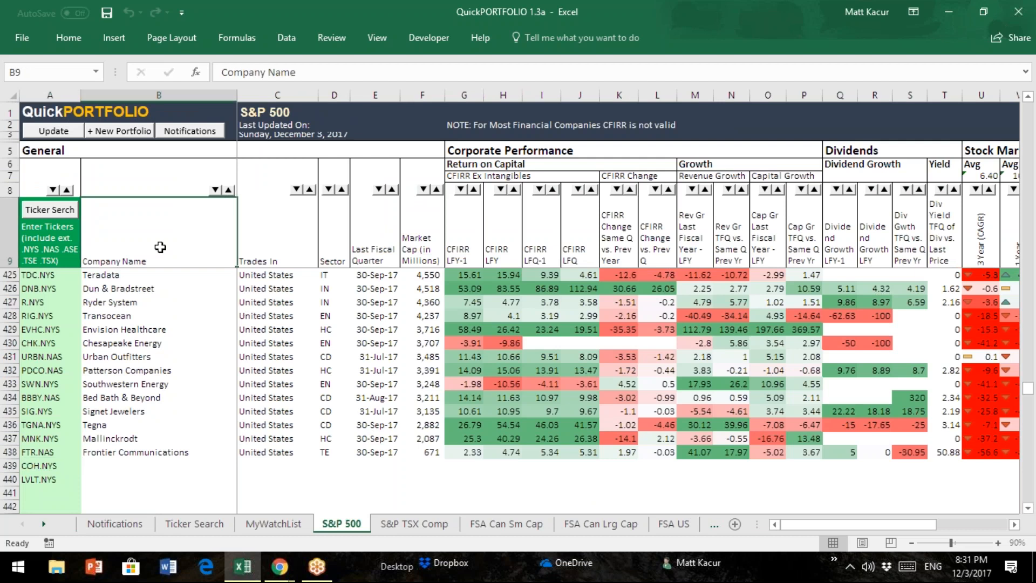
key(Down)
key(Down)
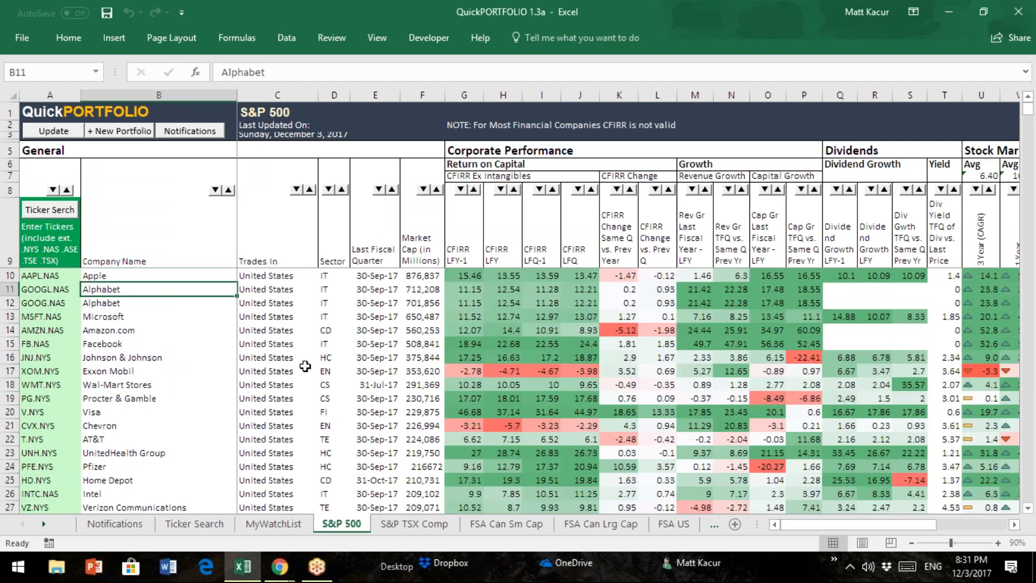
click(419, 522)
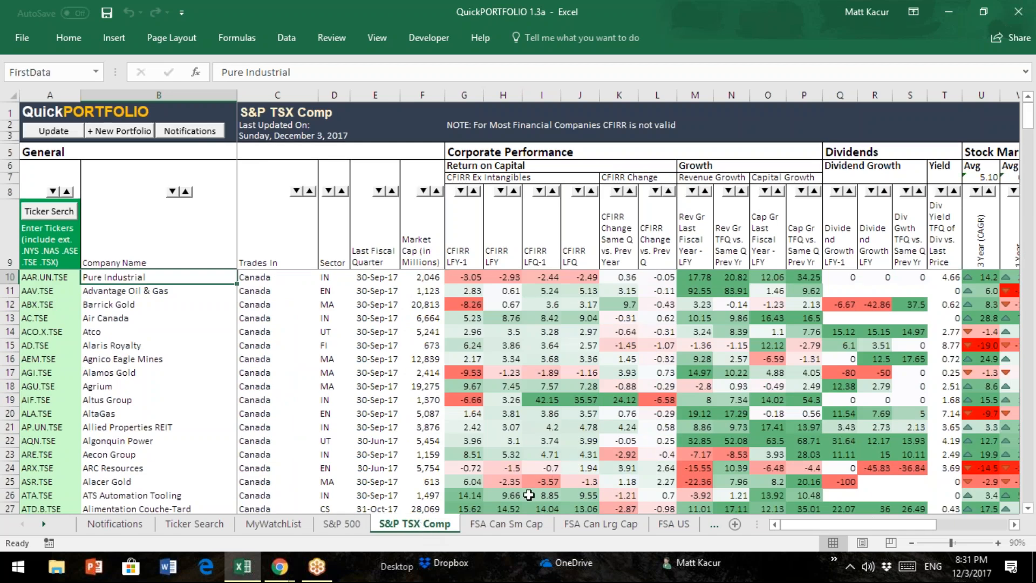
click(521, 526)
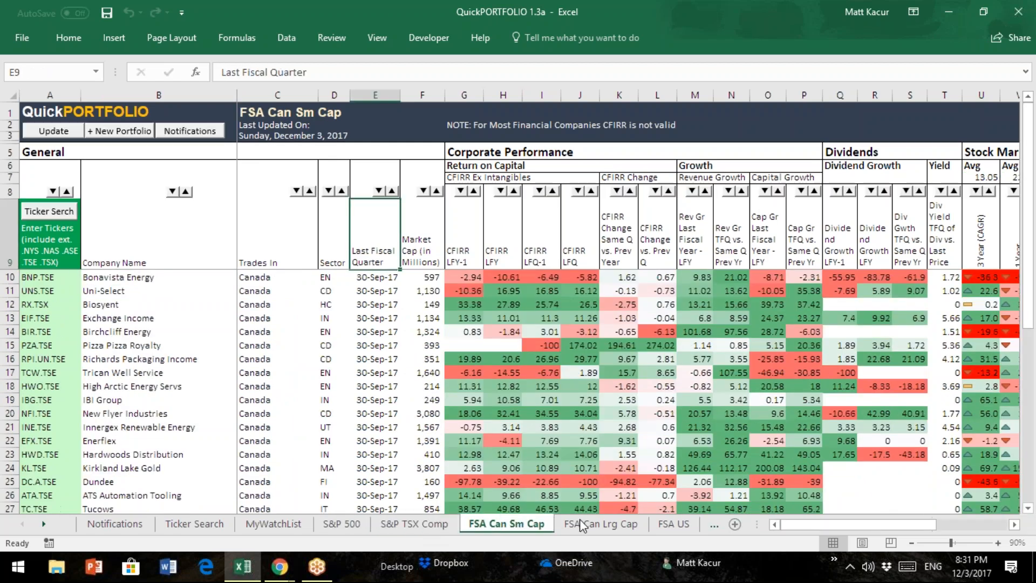
Browse the remaining portfolio sheets and open the Automation portfolio
click(43, 524)
click(43, 524)
click(43, 524)
click(44, 523)
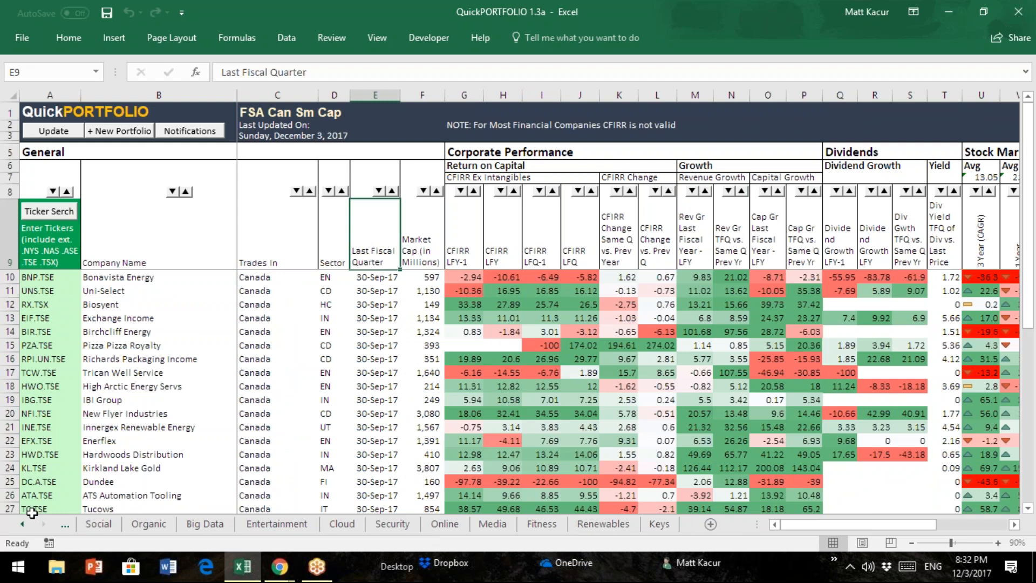
click(23, 524)
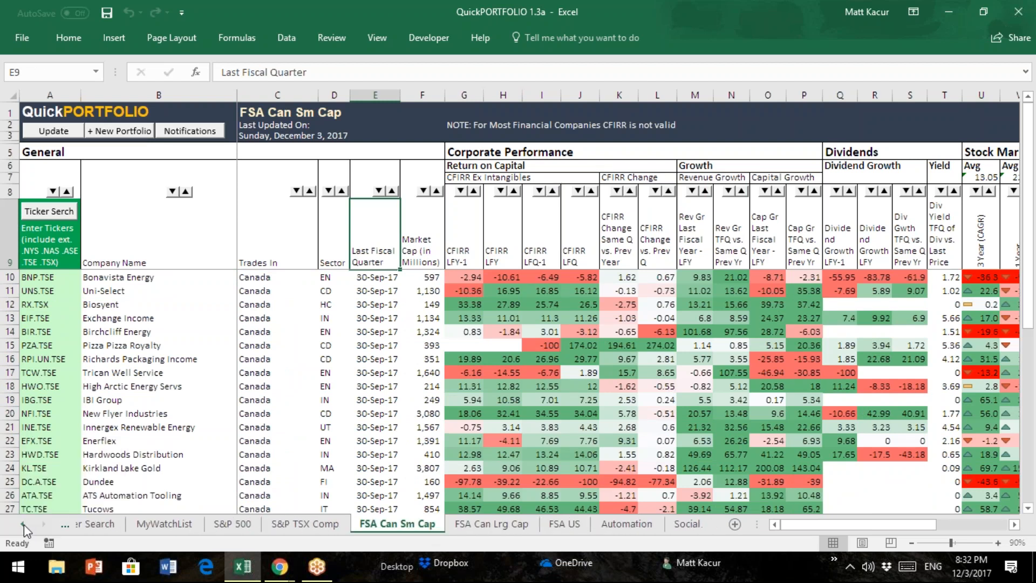
click(45, 524)
click(45, 524)
click(45, 524)
click(45, 524)
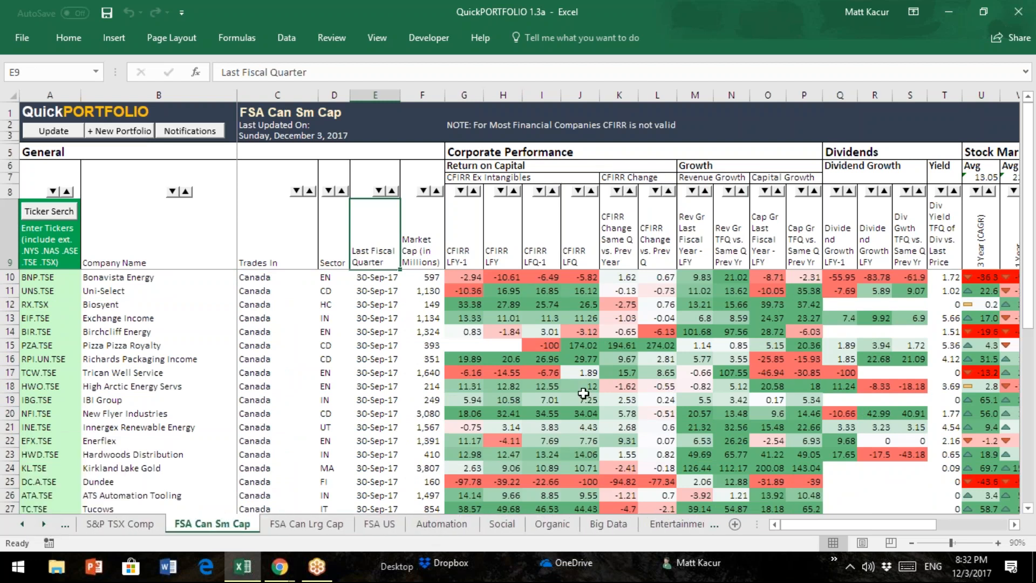
click(441, 524)
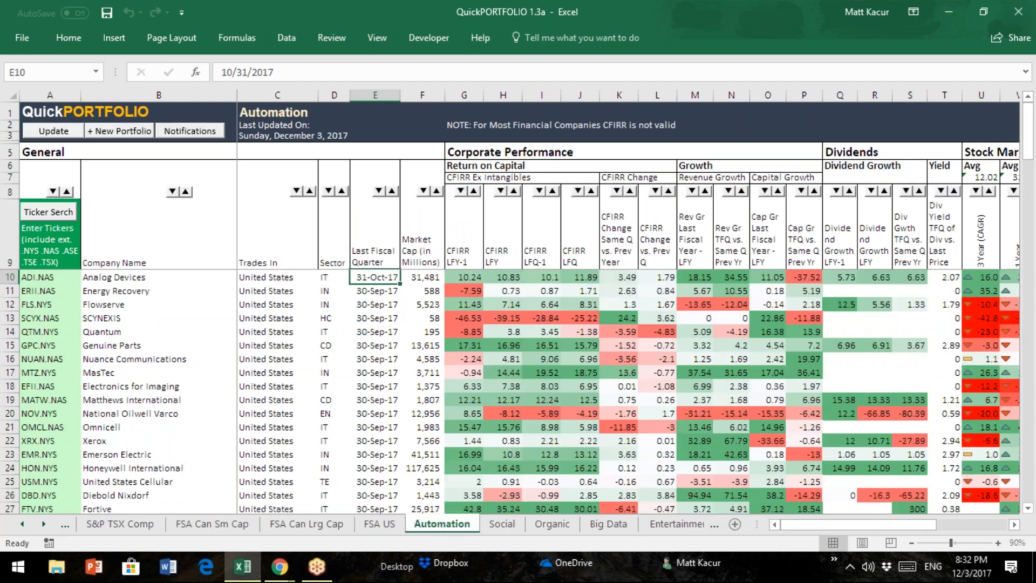
Examine the ticker entry column of the Automation portfolio
click(63, 251)
key(Down)
key(Down)
key(Down)
key(Down)
key(Down)
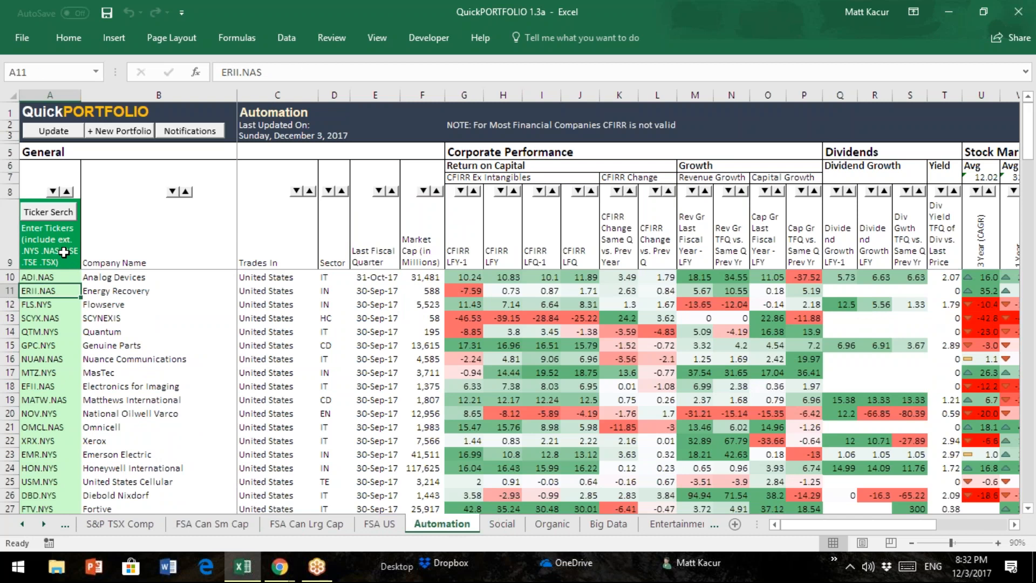
Review the General headings from Company Name to Market Cap and highlight that section's whole header block
key(Up)
key(Up)
key(Up)
key(Up)
key(Up)
key(Right)
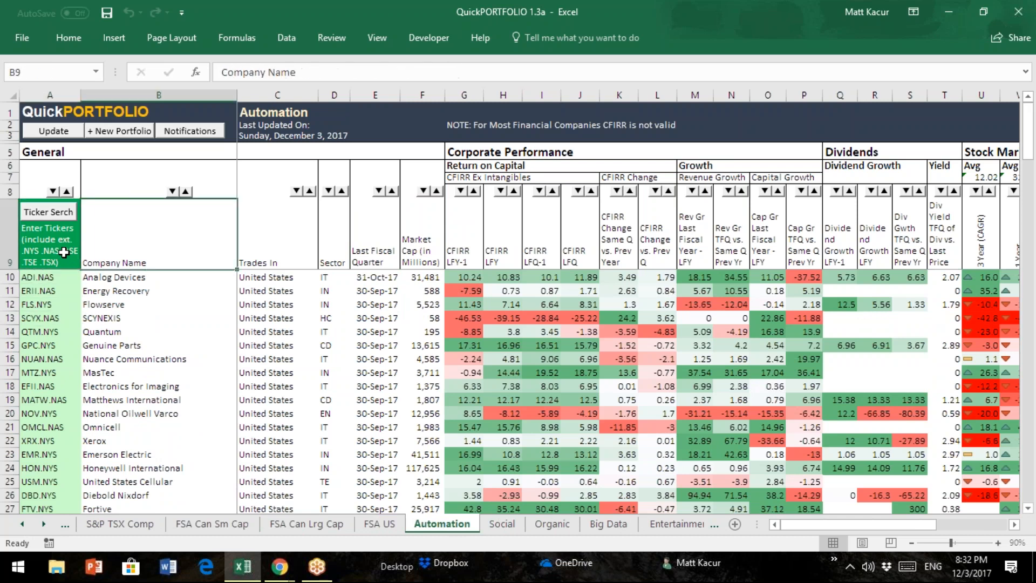
key(Right)
key(Right)
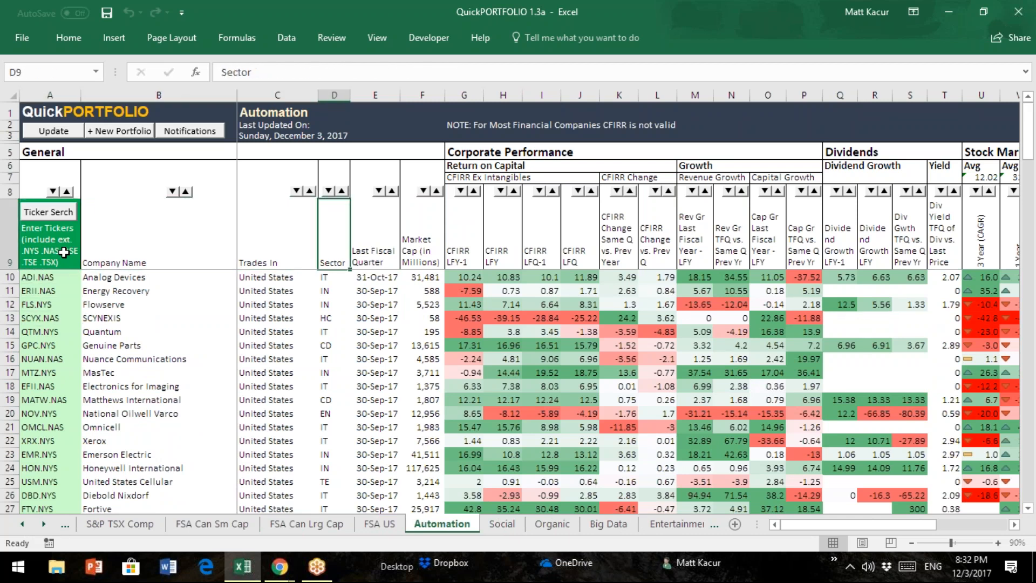
key(Right)
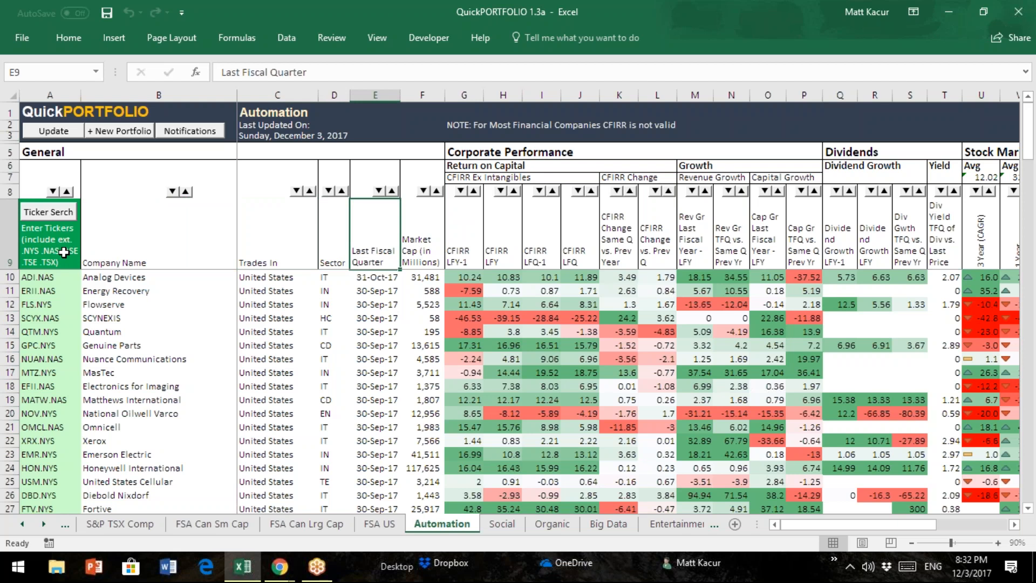
key(Right)
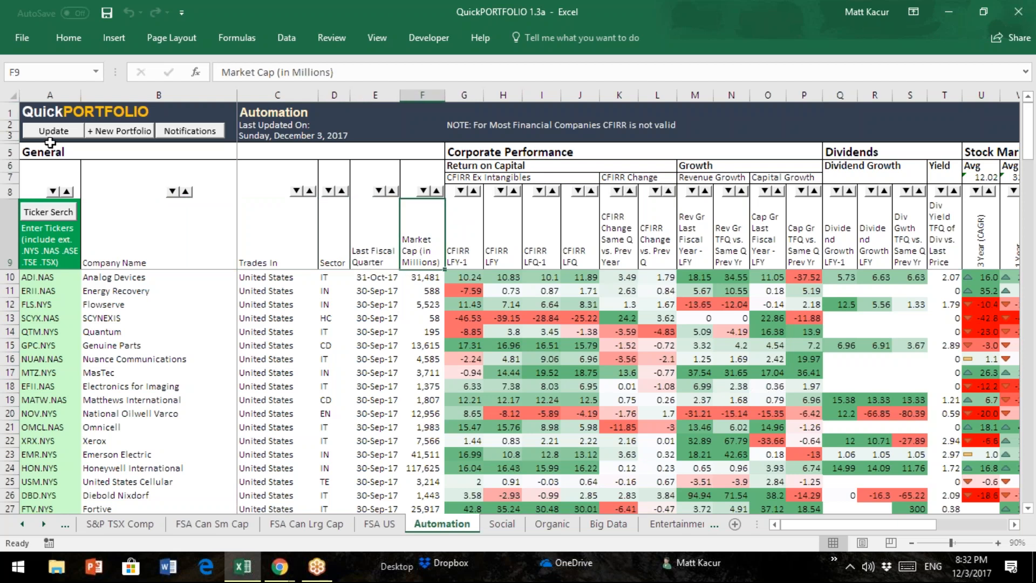
drag(38, 151, 416, 251)
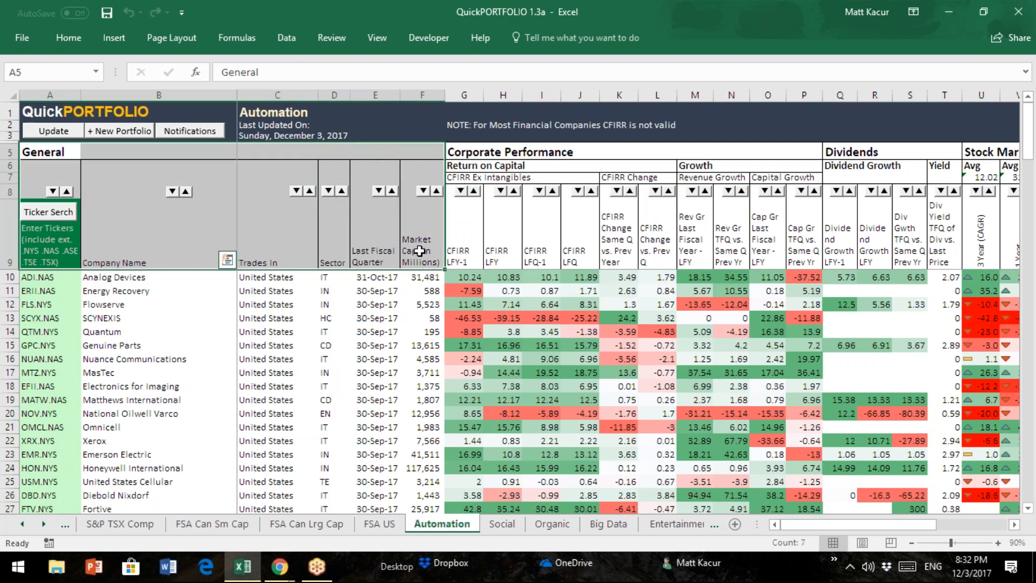
click(1013, 35)
Highlight the Corporate Performance header block and review its Return on Capital, Growth, Revenue Growth and Capital Growth headings
click(469, 150)
drag(469, 151, 757, 235)
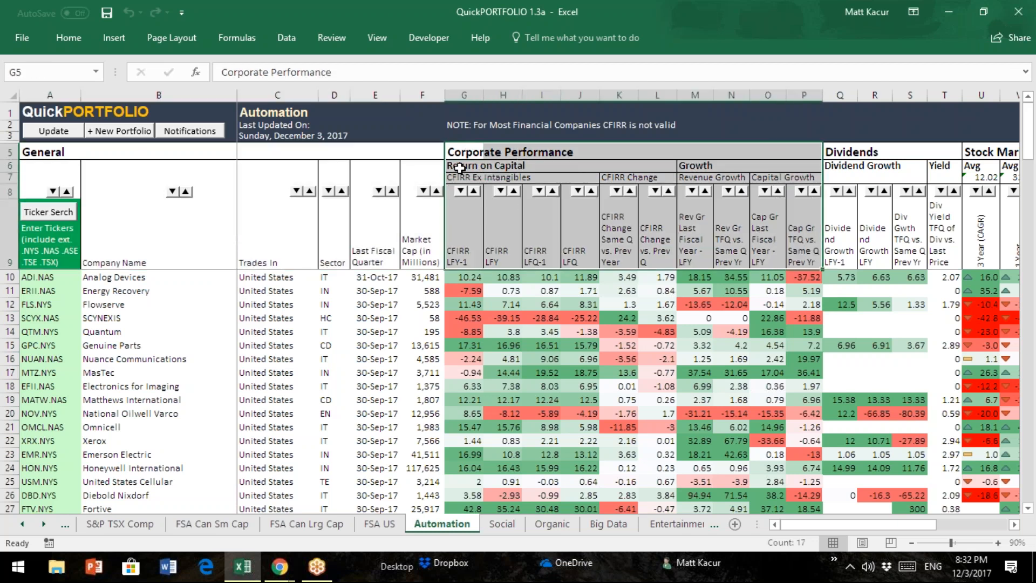
click(458, 167)
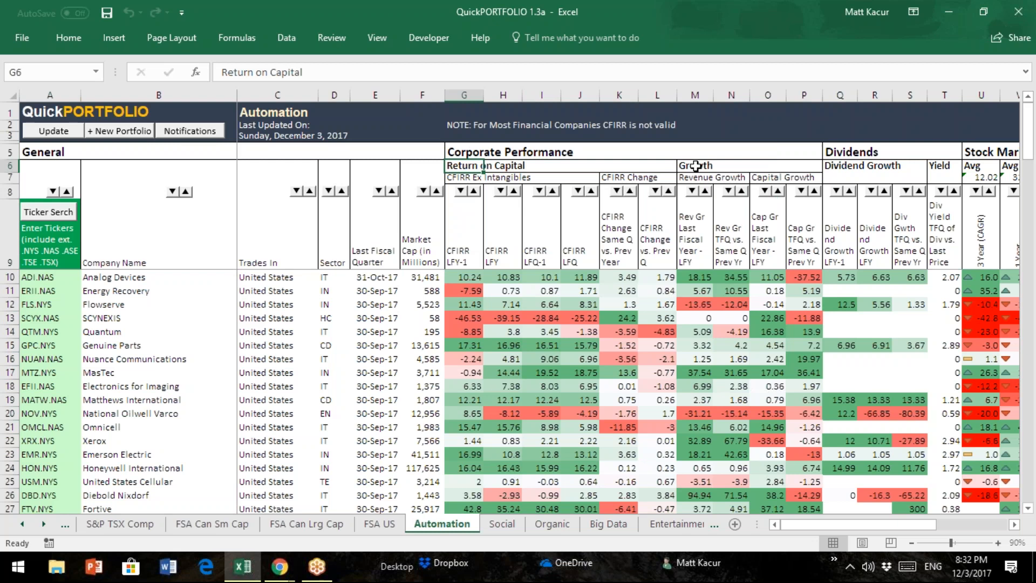
click(695, 165)
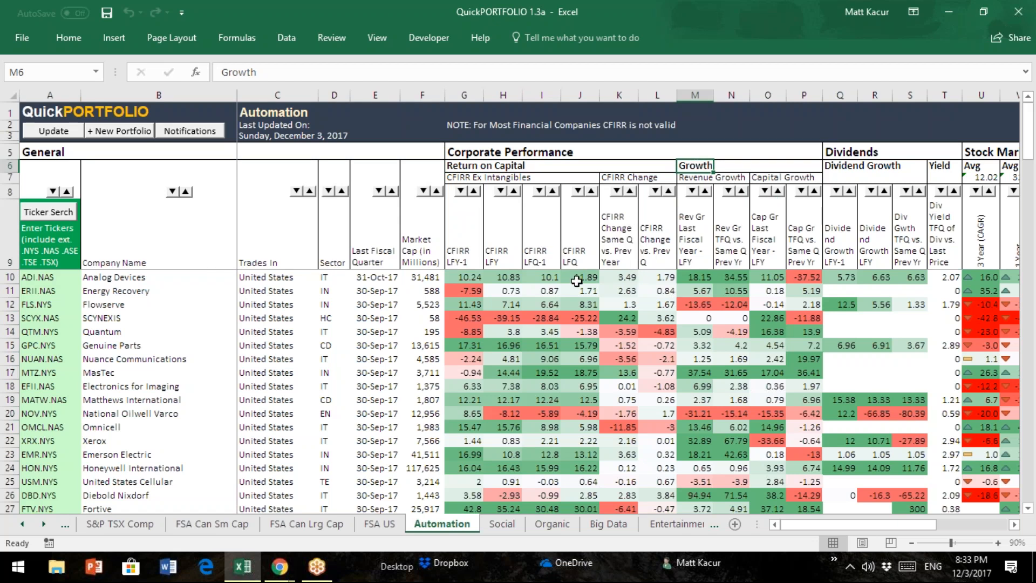
key(Down)
key(Right)
key(Right)
key(Right)
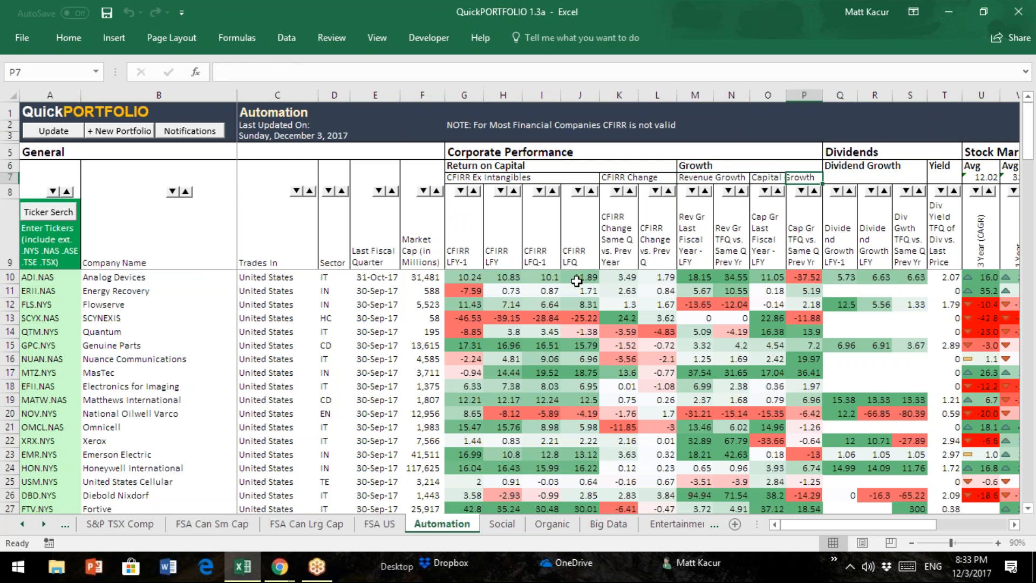
Highlight the Dividends header block covering Dividend Growth and Yield
click(842, 153)
drag(855, 189, 950, 246)
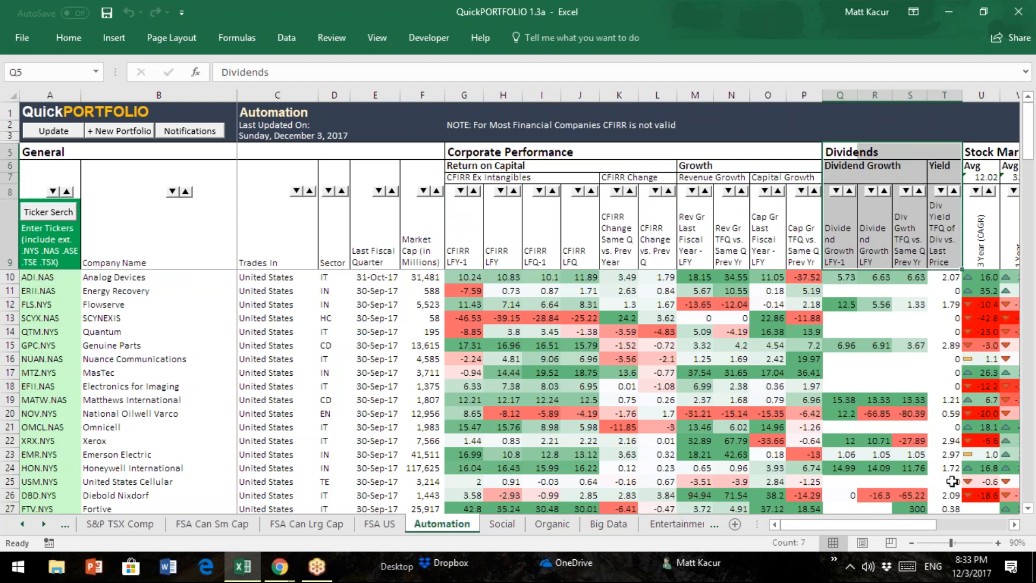
click(1014, 524)
click(1014, 523)
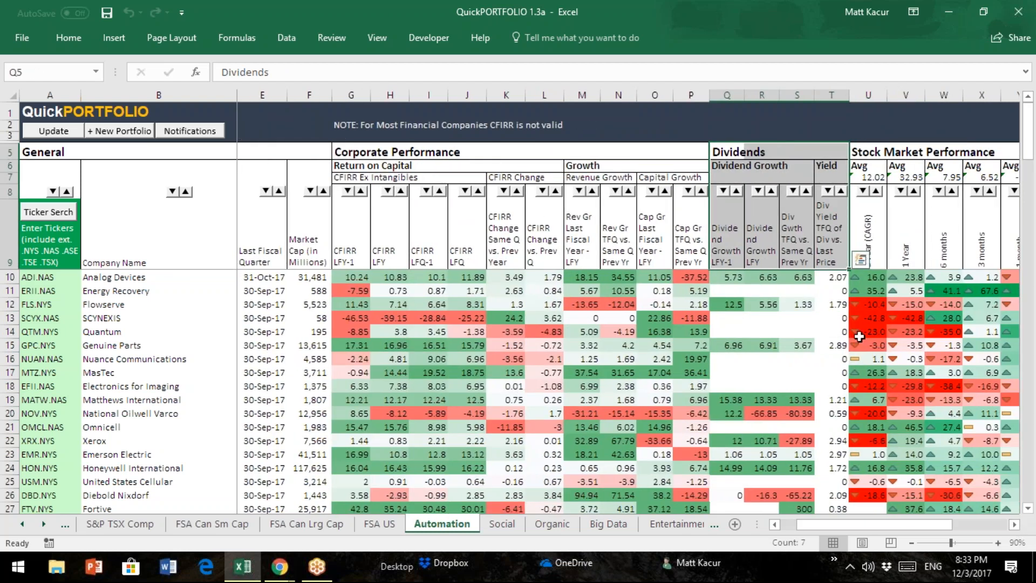
Review the column headings from Dividend Growth LFY through Stock Market Performance and Closing Price to the Valuation section
click(759, 230)
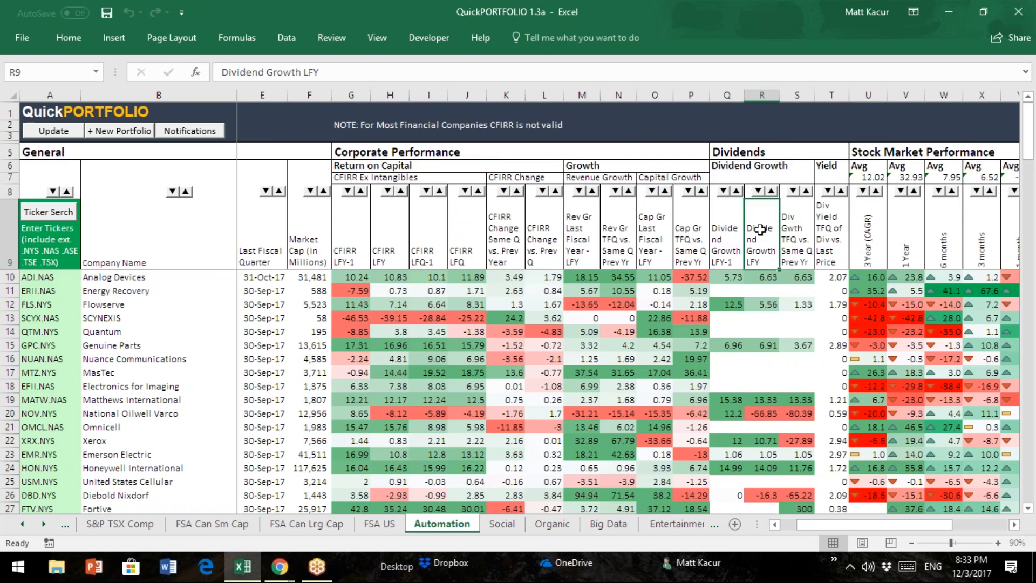
key(Right)
key(Right)
key(Right)
key(Right)
key(Right)
key(Right)
key(Right)
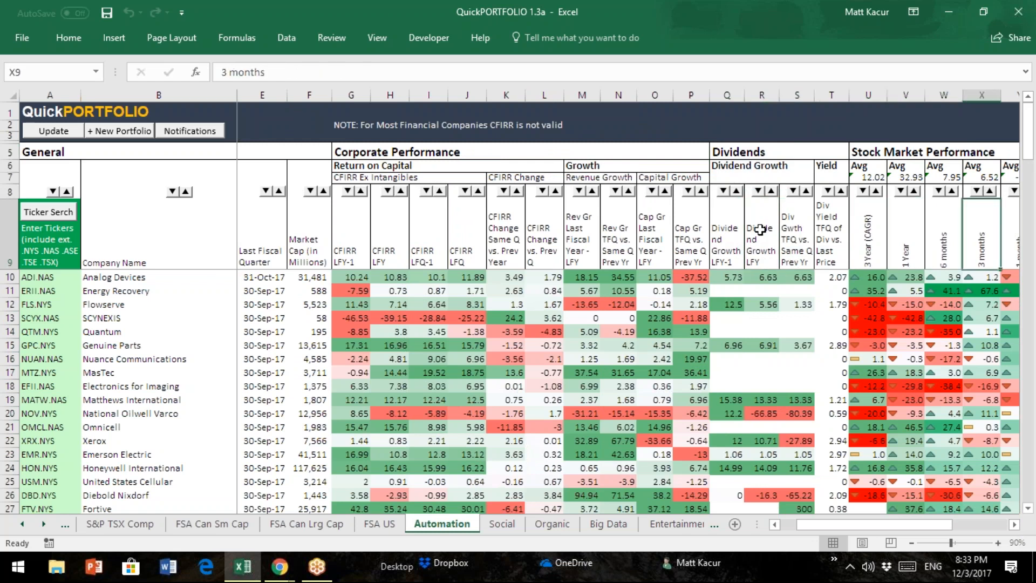
key(Right)
key(Right)
key(Right)
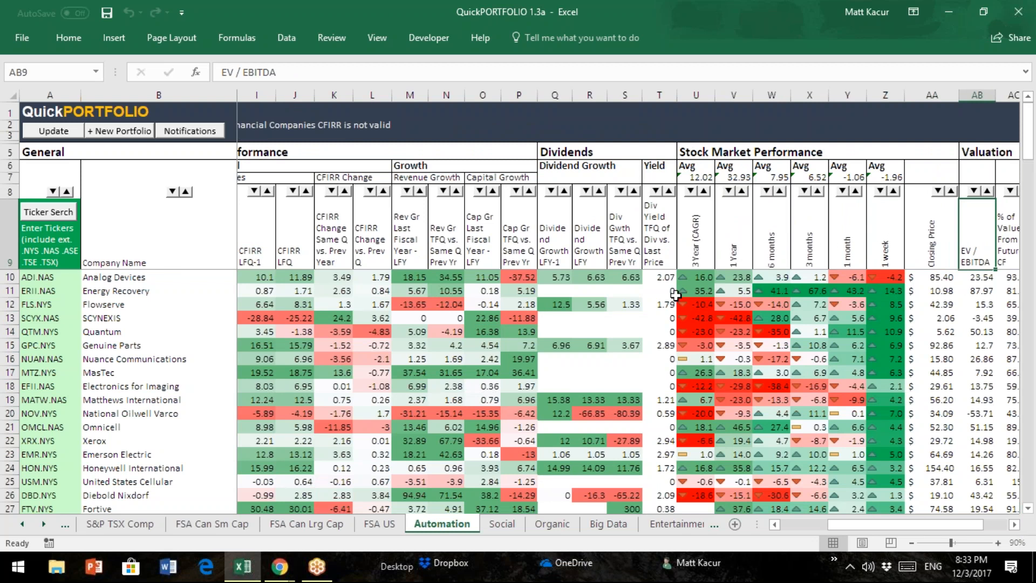
key(Right)
key(Right)
key(Right)
key(Right)
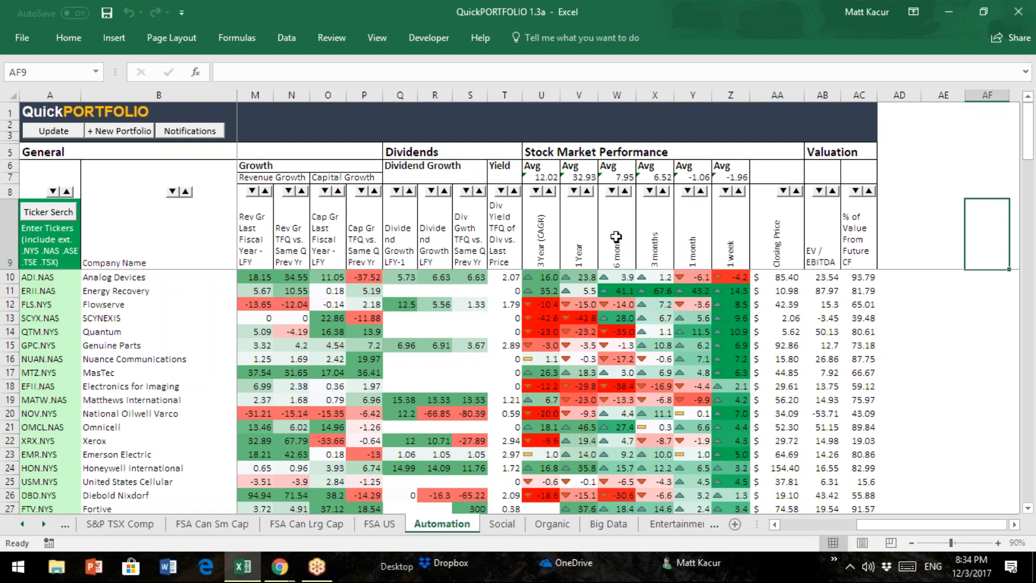
Go back across the metric headings from Stock Market Performance to the ticker column
click(593, 238)
key(Left)
key(Left)
key(Left)
key(Left)
key(Left)
key(Left)
key(Left)
key(Left)
key(Left)
key(Left)
key(Left)
key(Left)
key(Left)
key(Left)
key(Left)
key(Left)
key(Left)
key(Left)
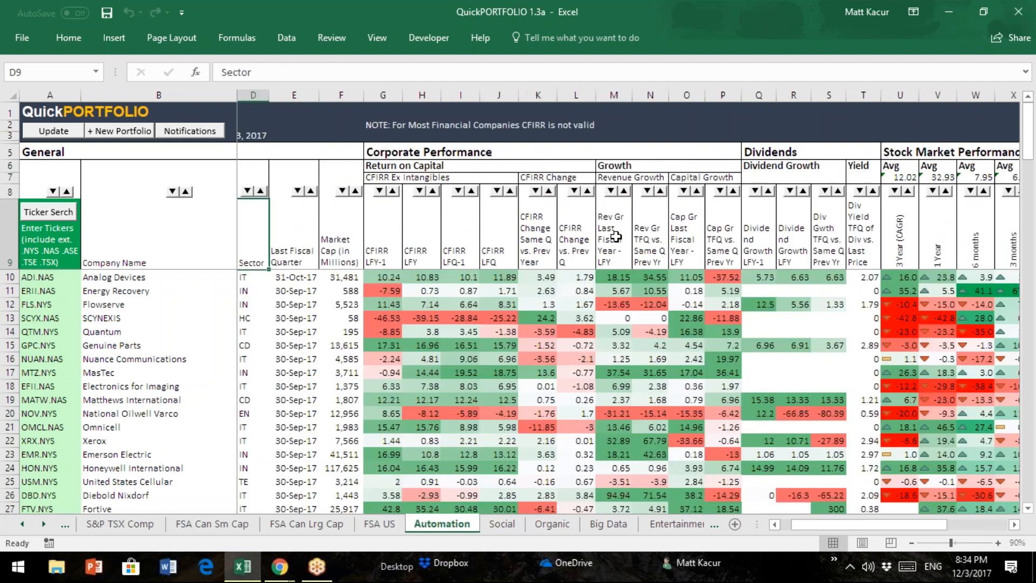
key(Left)
key(Left)
key(Left)
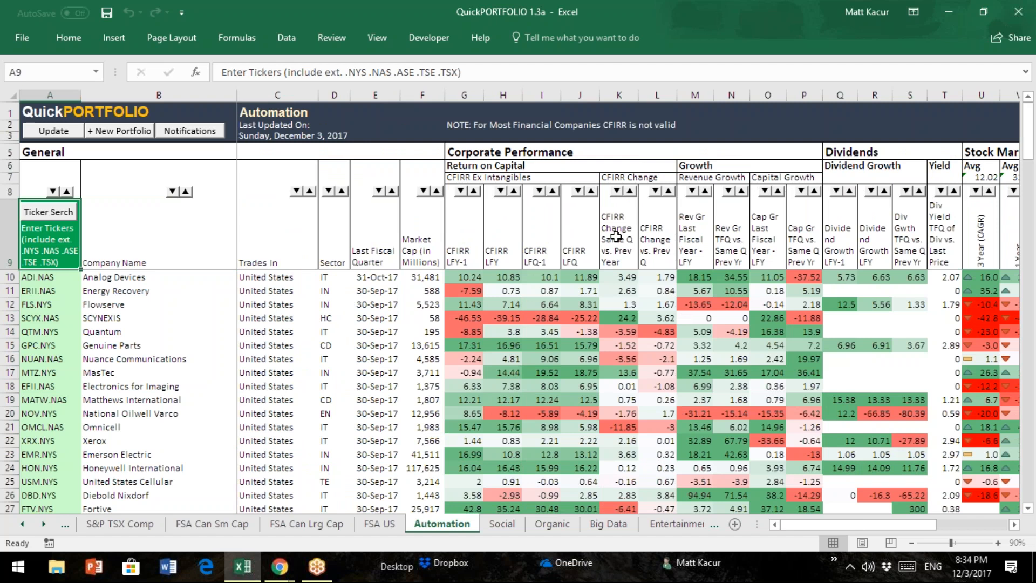
Sort the Automation companies by 3-month stock market performance, from highest to lowest
key(Right)
key(Right)
key(Right)
key(Right)
key(Right)
key(Right)
key(Right)
key(Right)
key(Right)
key(Right)
key(Right)
key(Right)
key(Right)
key(Right)
key(Right)
key(Right)
key(Right)
key(Right)
key(Right)
key(Right)
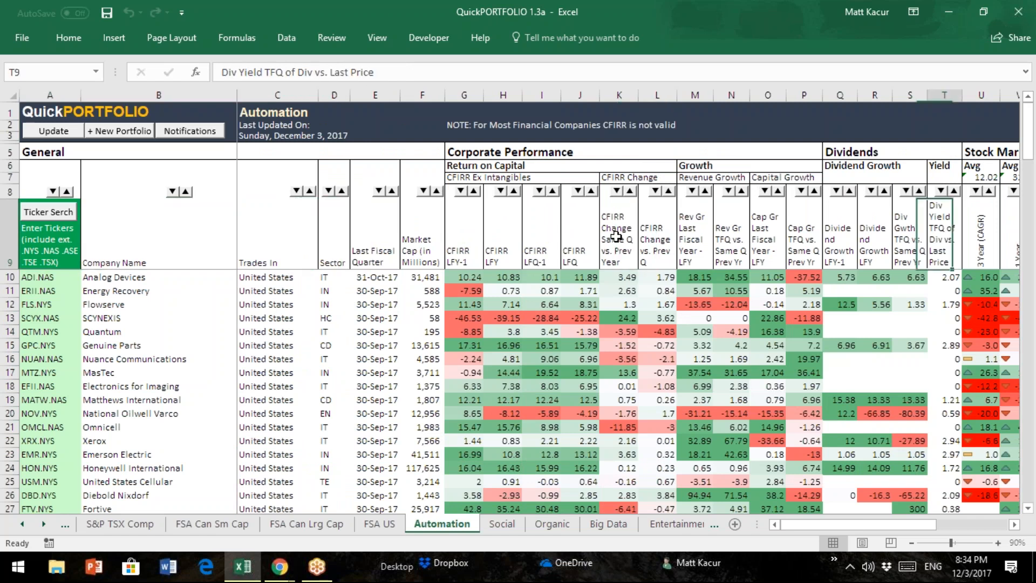
key(Right)
key(Right)
key(Right)
key(Right)
key(Right)
key(Right)
key(Right)
key(Right)
key(Right)
key(Right)
key(Right)
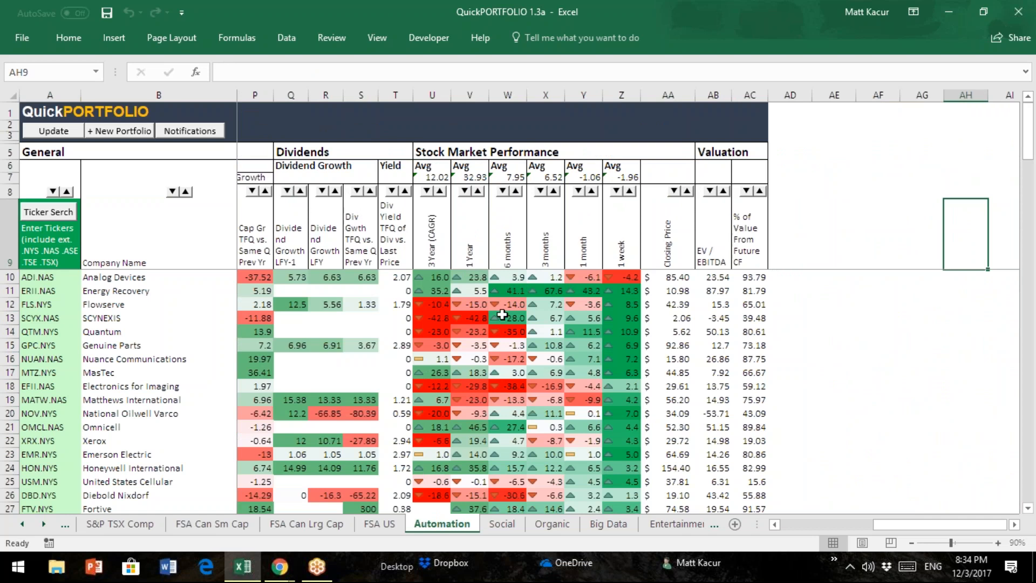
click(540, 191)
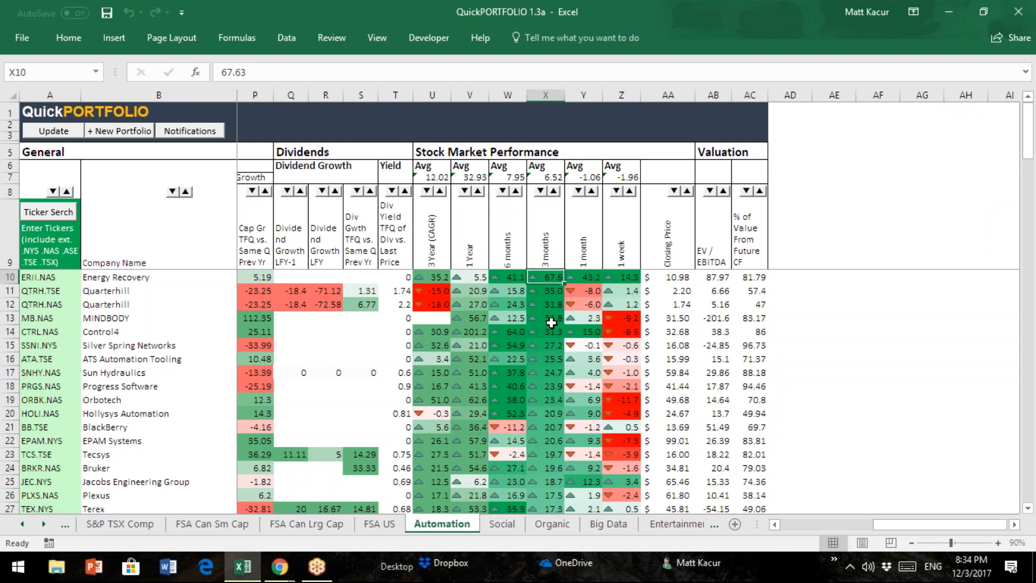
Examine the 3-month performance values down the sorted Automation list, through to row 36
key(Down)
key(Down)
key(Down)
key(Down)
key(Down)
key(Down)
key(Down)
key(Down)
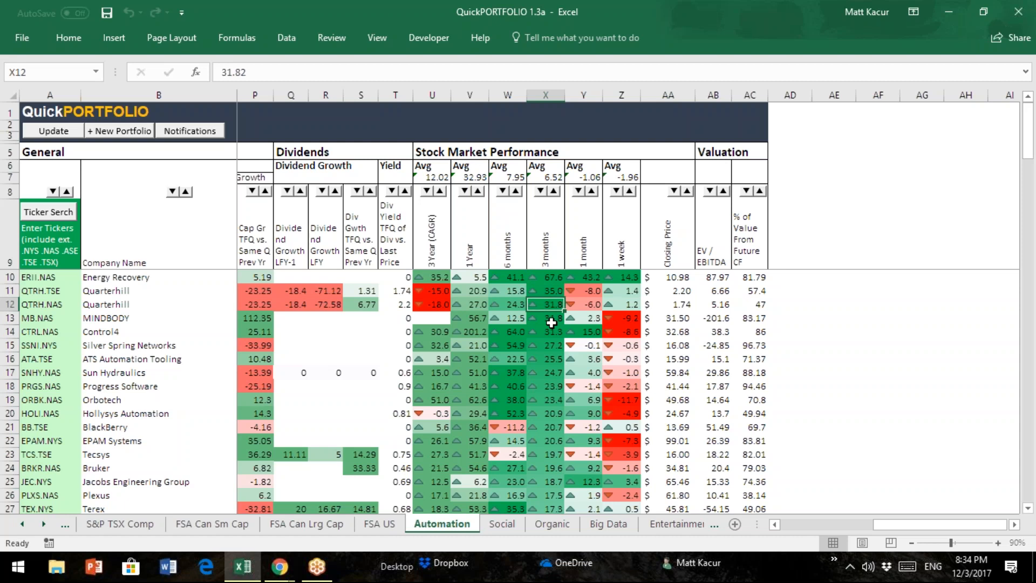
key(Down)
key(Down)
key(Down)
key(Down)
key(Down)
key(Down)
key(Down)
key(Down)
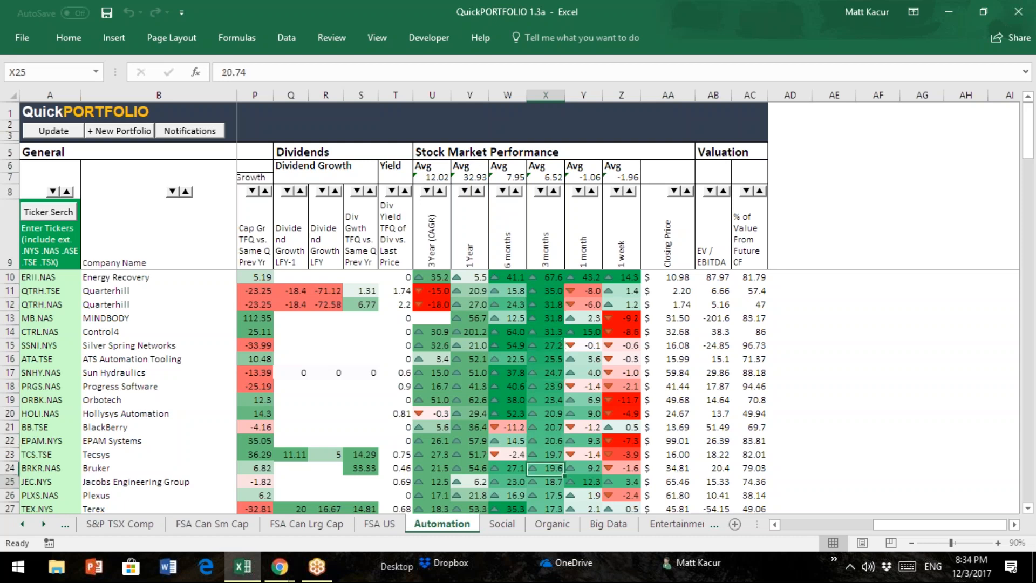
key(Up)
key(Up)
key(Down)
key(Down)
key(Down)
key(Down)
key(Down)
key(Down)
key(Down)
key(Down)
key(Down)
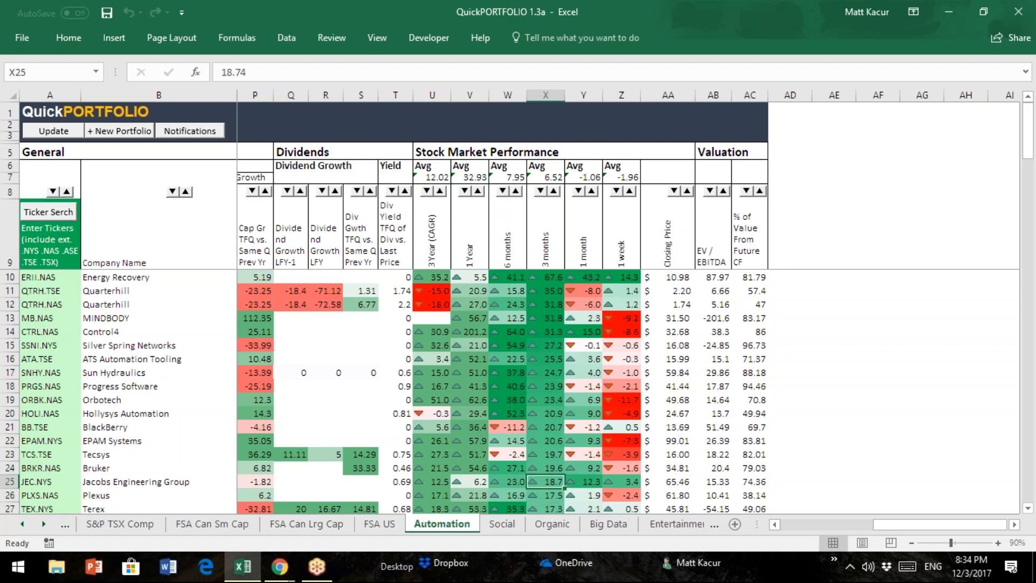
key(Down)
key(Down)
key(Down)
key(Down)
key(Down)
key(Down)
key(Down)
key(Down)
key(Down)
key(Down)
key(Down)
key(Down)
key(Down)
key(Down)
key(Down)
key(Down)
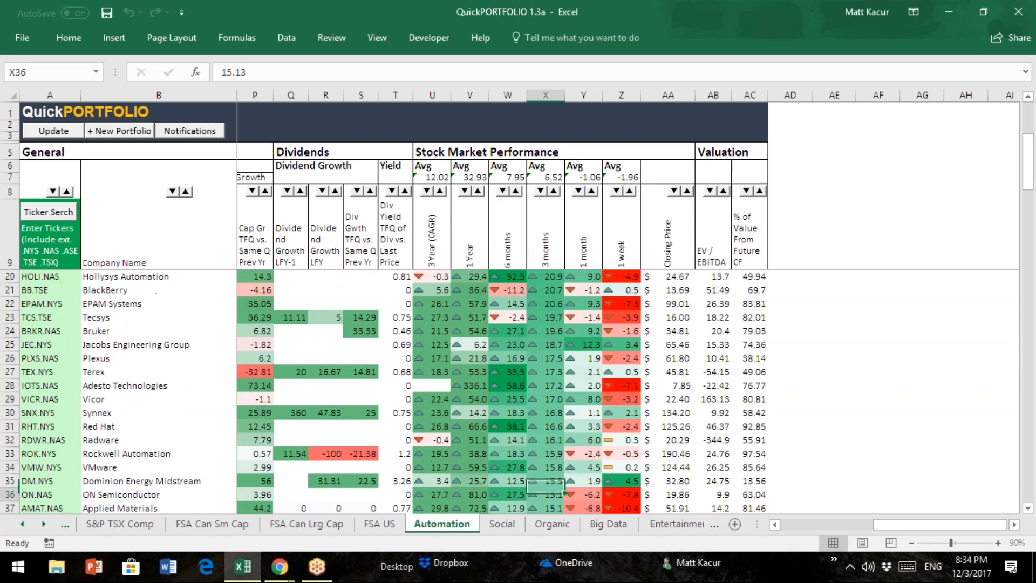
Examine the 3-month performance values down the sorted Automation list from row 36 through row 93
key(Down)
key(Down)
key(Down)
key(Down)
key(Down)
key(Down)
key(Down)
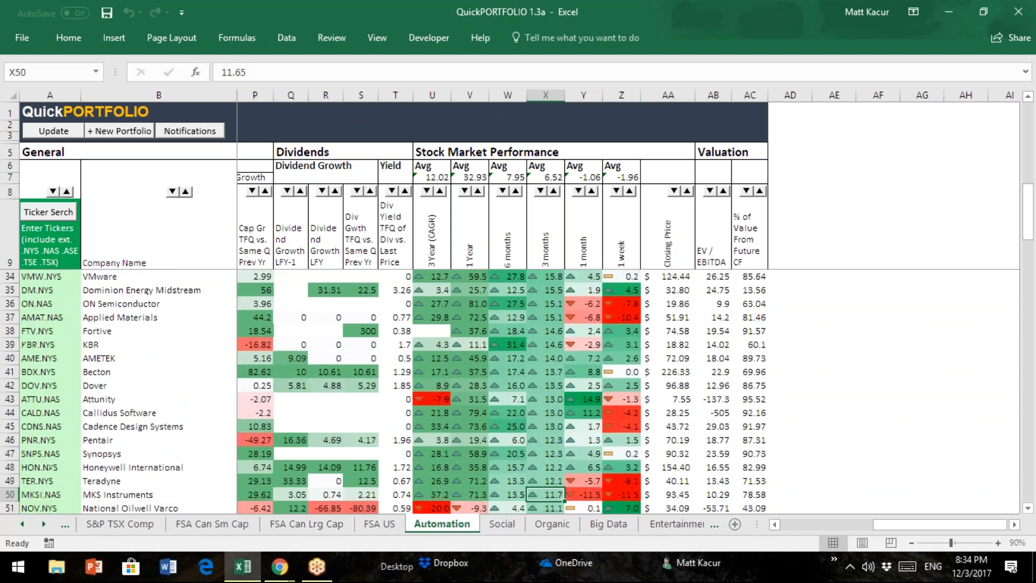
key(Down)
key(Down)
key(Down)
key(Down)
key(Down)
key(Down)
key(Down)
key(Down)
key(Down)
key(Down)
key(Down)
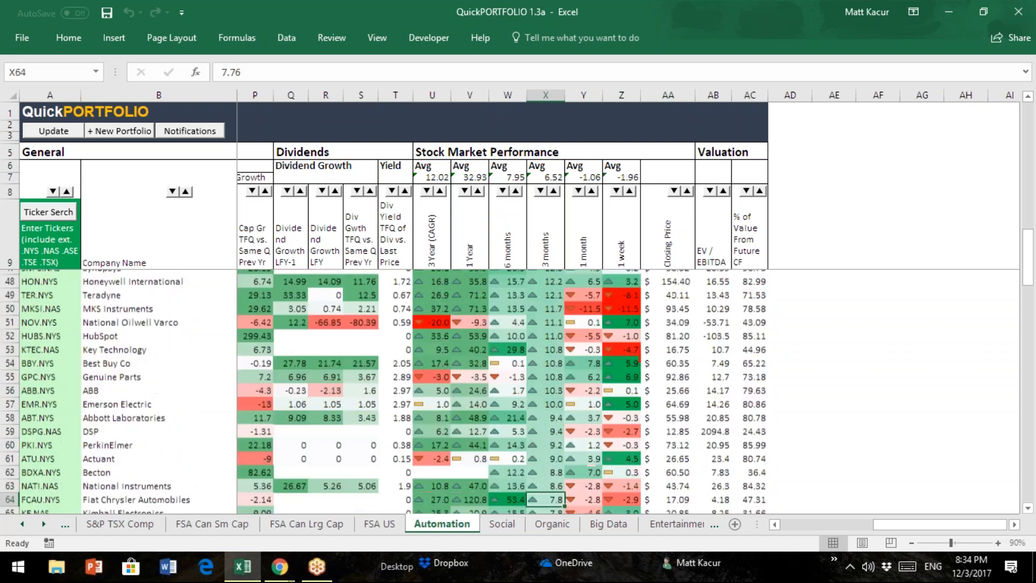
key(Down)
key(Down)
key(Down)
key(Down)
key(Down)
key(Down)
key(Down)
key(Down)
key(Down)
key(Down)
key(Down)
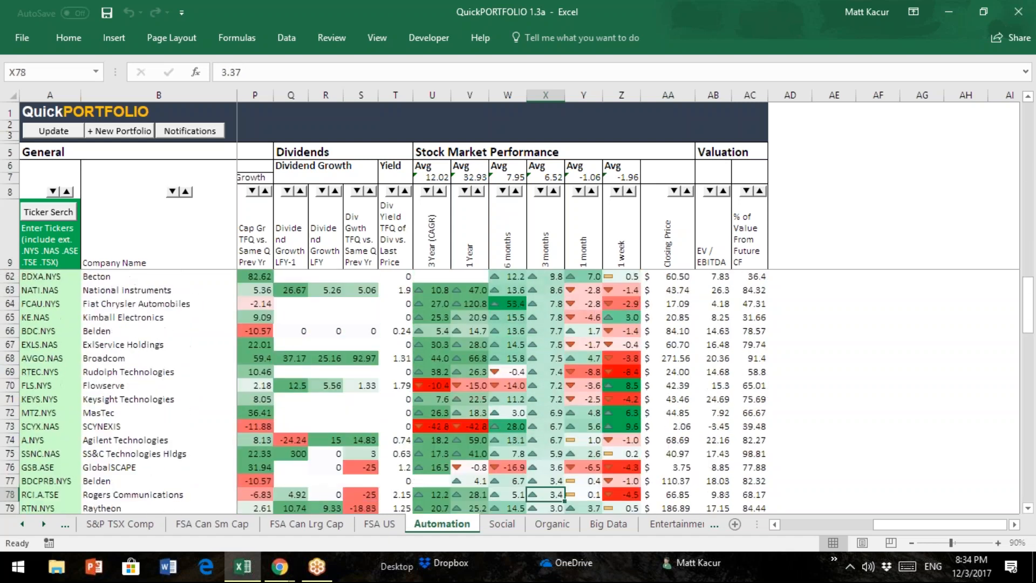
key(Down)
key(Down)
key(Down)
key(Down)
key(Down)
key(Down)
key(Down)
key(Down)
key(Down)
key(Down)
key(Down)
key(Down)
key(Down)
key(Down)
key(Down)
key(Down)
key(Down)
key(Down)
key(Down)
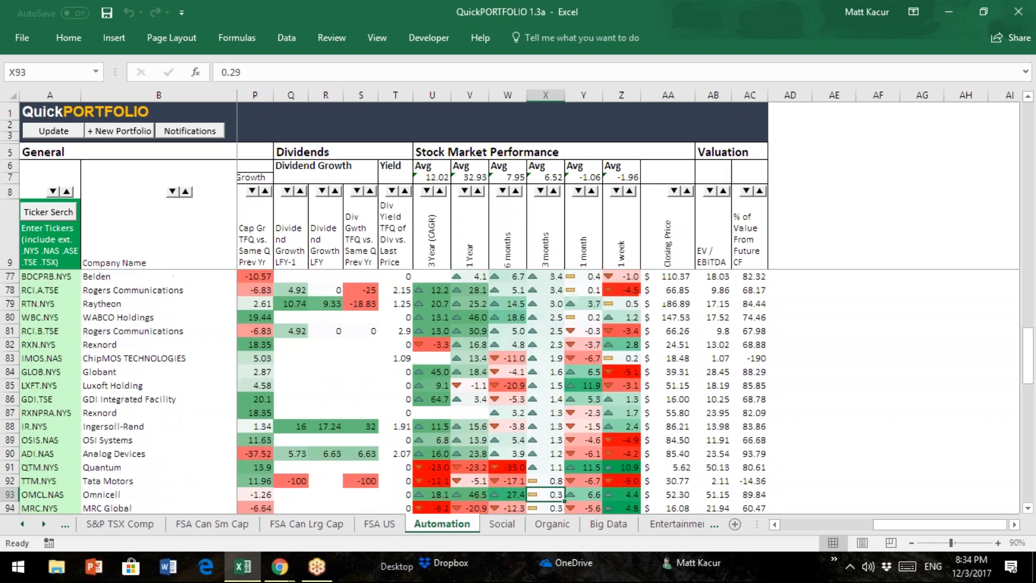
Compare the 3-month performance values in the rows just above and below Omnicell
key(Down)
key(Down)
key(Down)
key(Down)
key(Down)
key(Up)
key(Up)
key(Up)
key(Up)
key(Up)
key(Up)
key(Up)
key(Up)
key(Up)
key(Up)
key(Up)
key(Down)
key(Down)
key(Down)
key(Down)
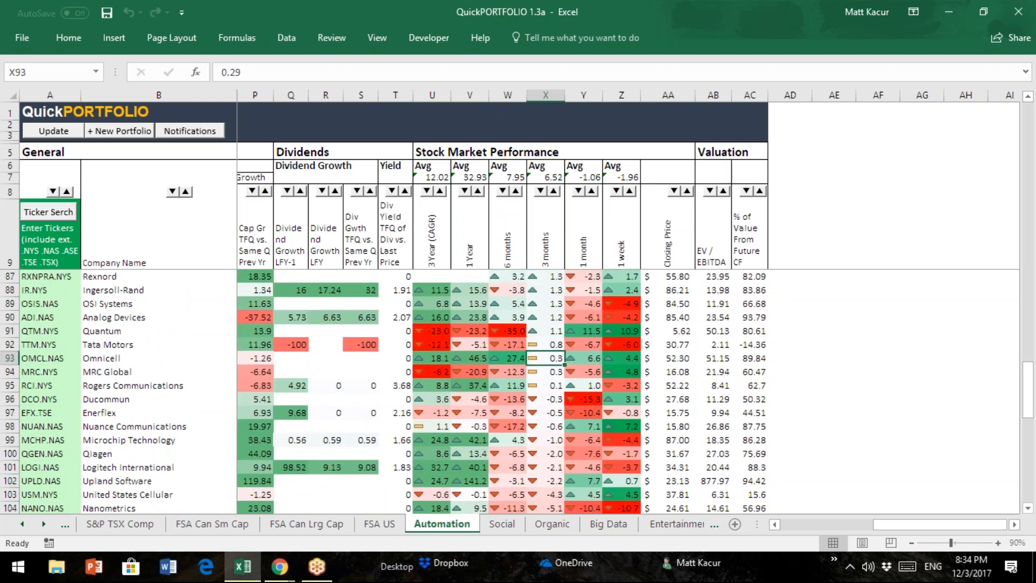
Examine the remaining 3-month performance values from Omnicell to the end of the list, then back up to Ultra Clean Holdings
key(Down)
key(Down)
key(Down)
key(Down)
key(Down)
key(Down)
key(Down)
key(Down)
key(Down)
key(Down)
key(Down)
key(Down)
key(Down)
key(Down)
key(Down)
key(Down)
key(Down)
key(Down)
key(Down)
key(Down)
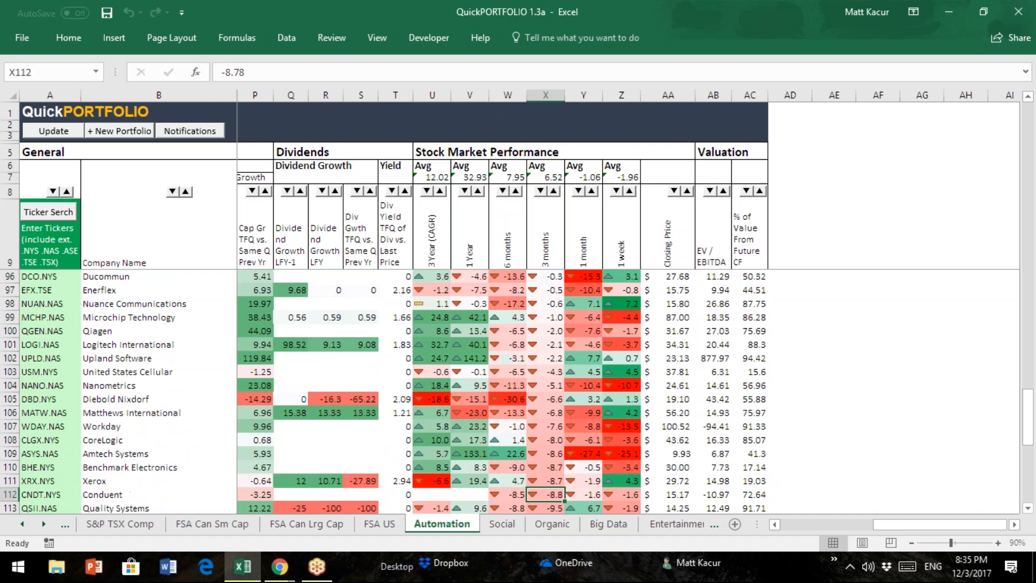
key(Down)
key(Down)
key(Down)
key(Down)
key(Down)
key(Down)
key(Down)
key(Down)
key(Down)
key(Down)
key(Down)
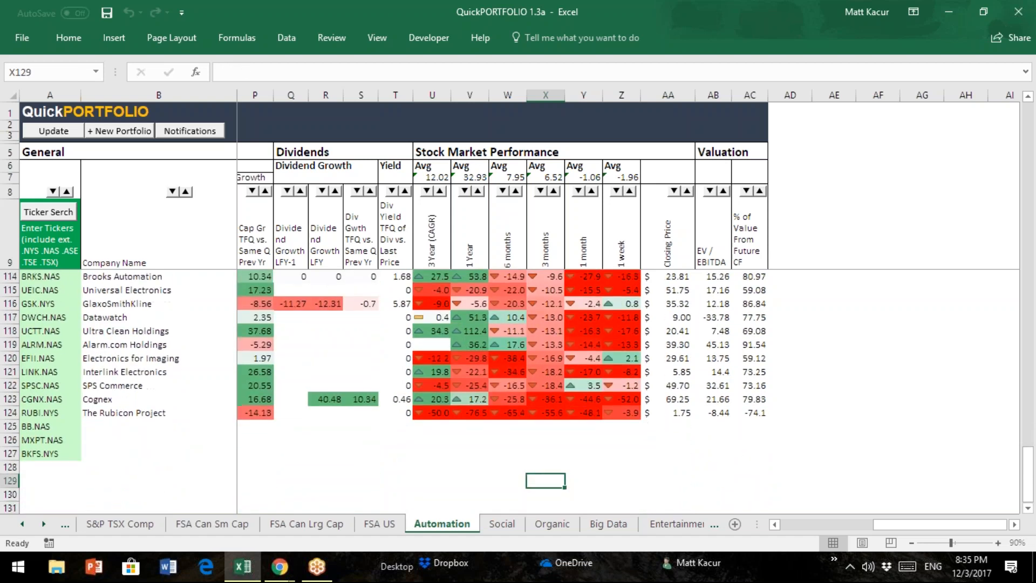
key(Up)
key(Up)
key(Up)
key(Up)
key(Up)
key(Up)
key(Up)
key(Up)
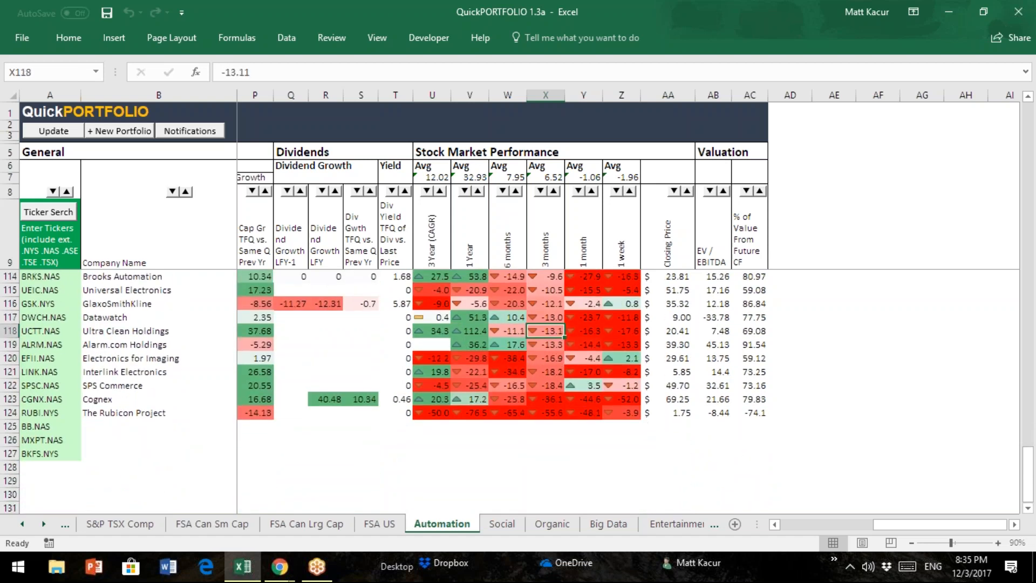
Return to the start of the Automation list and review the headings from 3 Year (CAGR) back to the ticker column
click(1027, 117)
click(1026, 112)
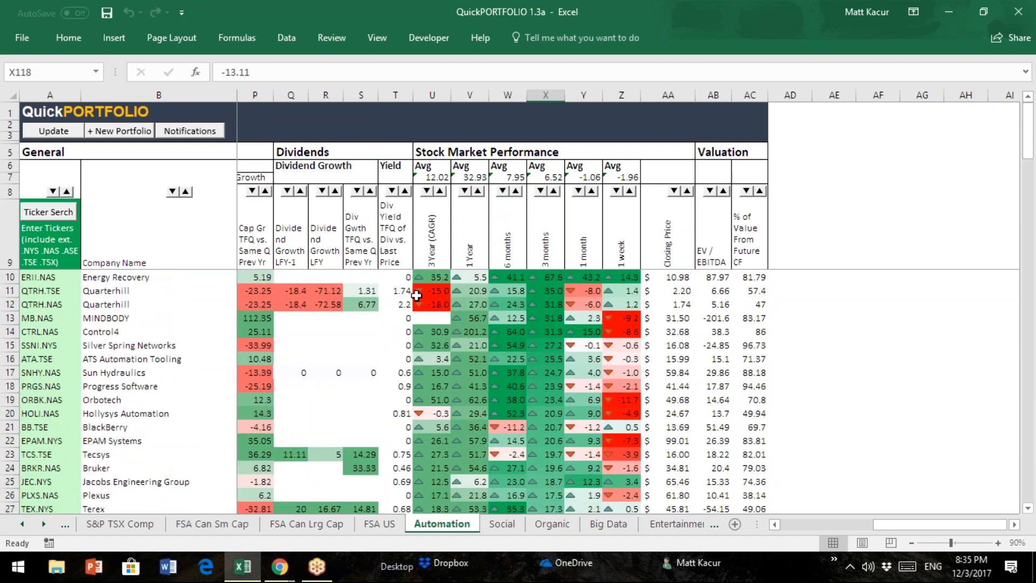
click(427, 254)
key(Left)
key(Left)
key(Left)
key(Left)
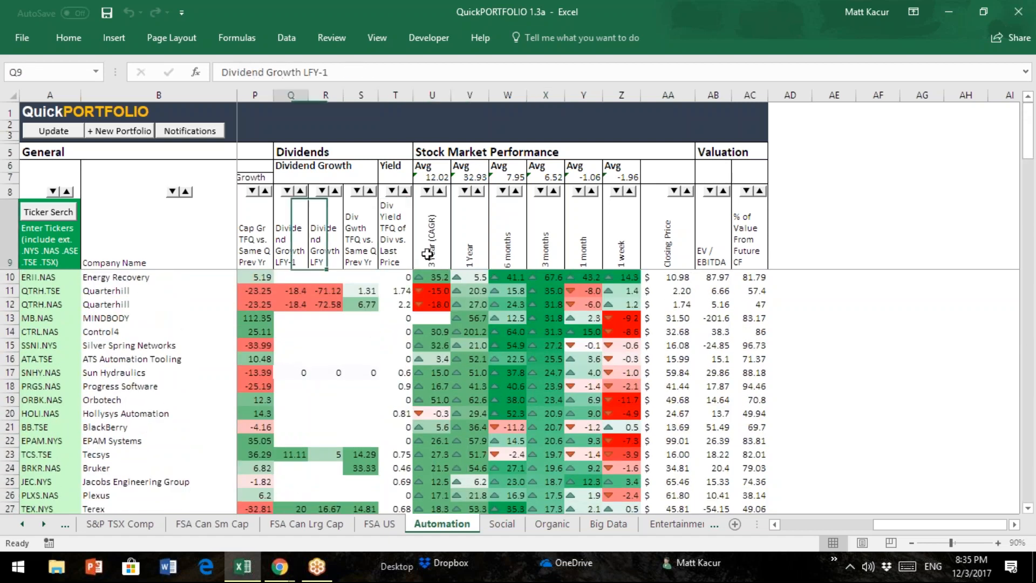
key(Left)
key(Left)
key(Left)
key(Left)
key(Left)
key(Left)
key(Left)
key(Left)
key(Left)
key(Left)
key(Left)
key(Left)
key(Left)
key(Left)
key(Left)
key(Left)
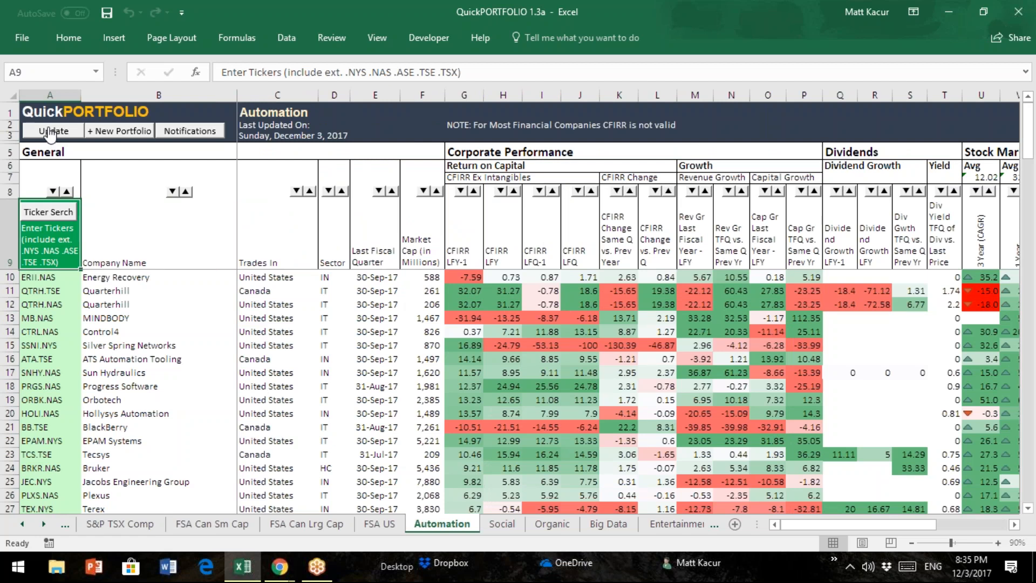
Review the column headings from Div Yield through Stock Market Performance toward the Valuation section
click(949, 242)
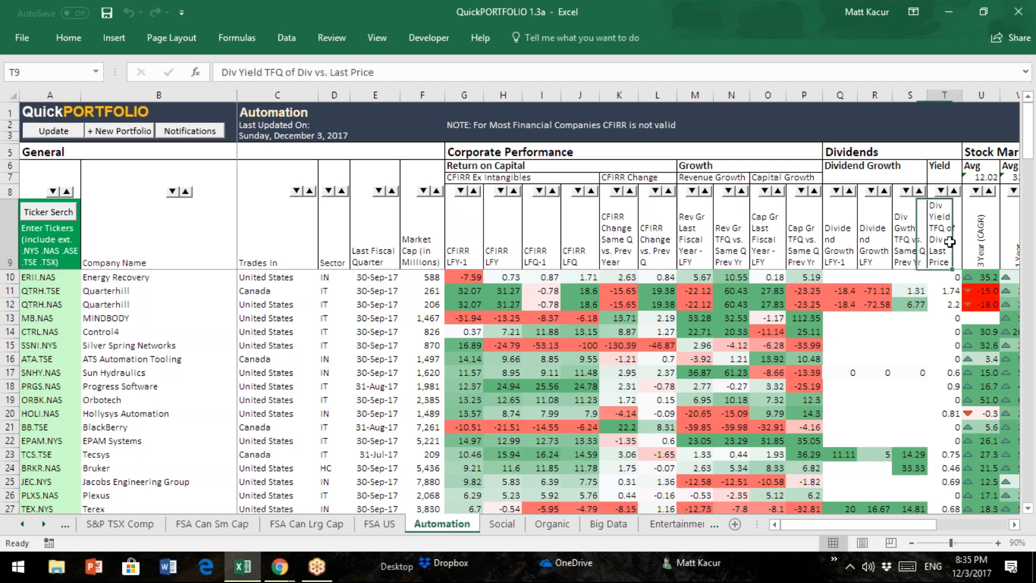
key(Right)
key(Right)
key(Right)
key(Right)
key(Right)
key(Right)
key(Right)
key(Right)
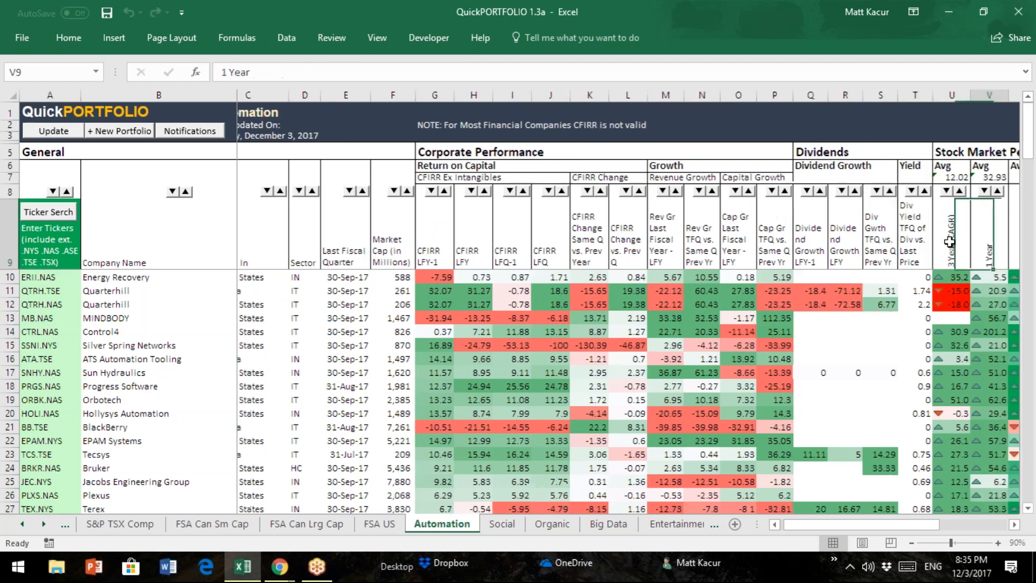
Review the Automation column headings from the Valuation section all the way back to the ticker entry column
key(Left)
key(Left)
key(Left)
key(Left)
key(Left)
key(Left)
key(Left)
key(Left)
key(Left)
key(Left)
key(Left)
key(Left)
key(Left)
key(Left)
key(Left)
key(Left)
key(Left)
key(Left)
key(Left)
key(Left)
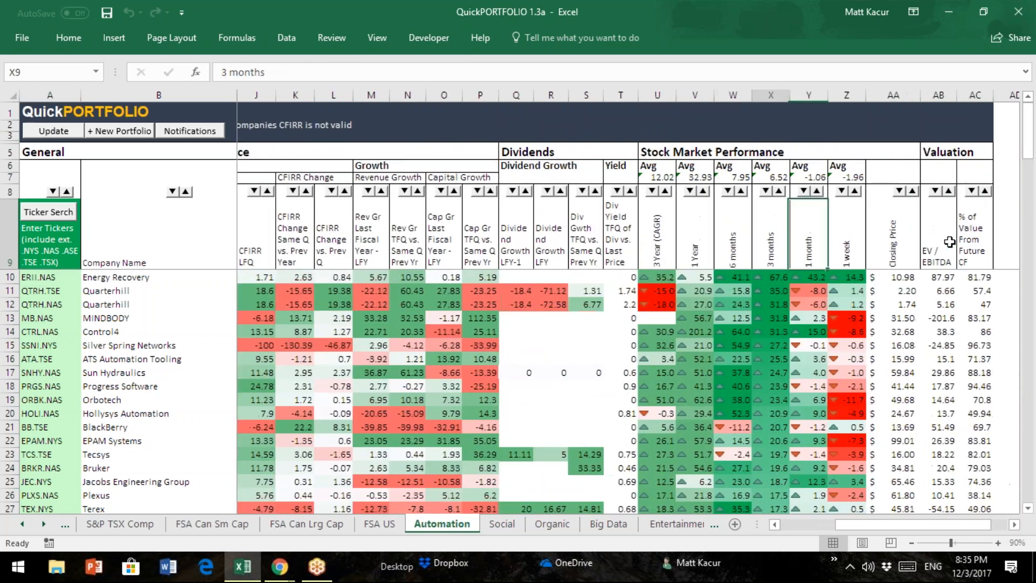
key(Left)
key(Left)
key(Left)
key(Left)
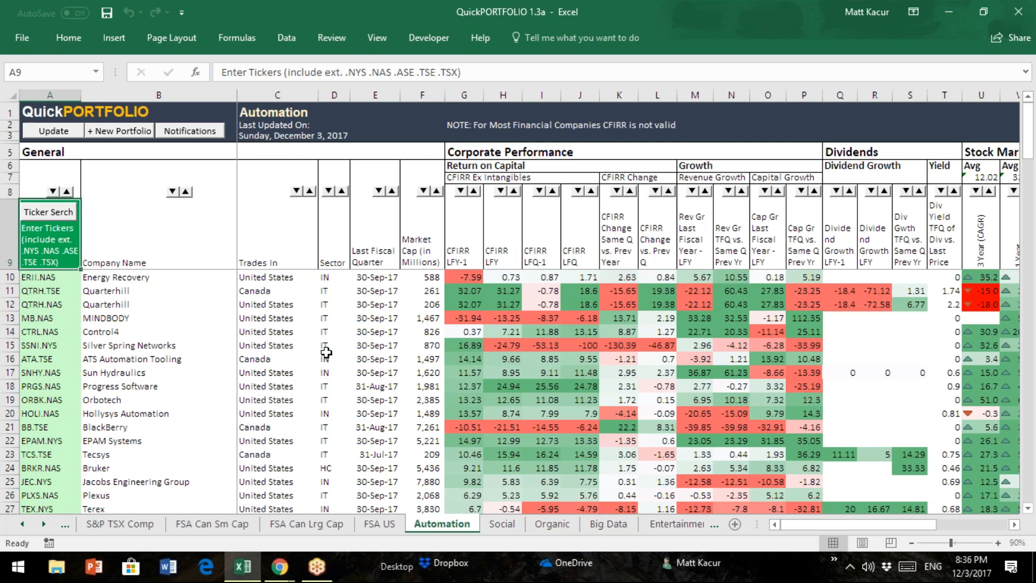
Update the Automation portfolio's data and check the Energy Recovery row up to its CFIRR LFQ-1 value
click(61, 135)
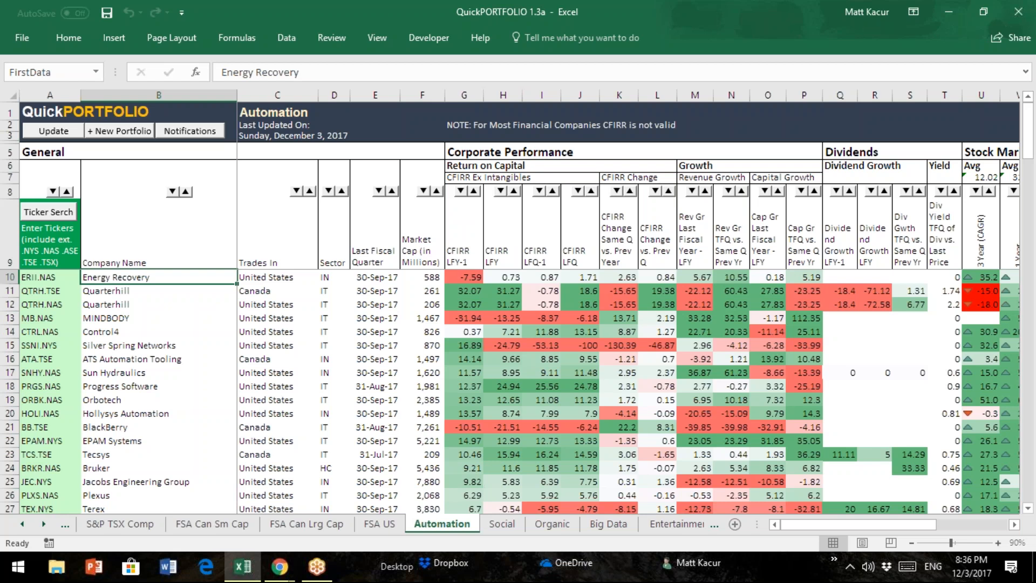
key(Right)
key(Right)
key(Right)
key(Right)
key(Right)
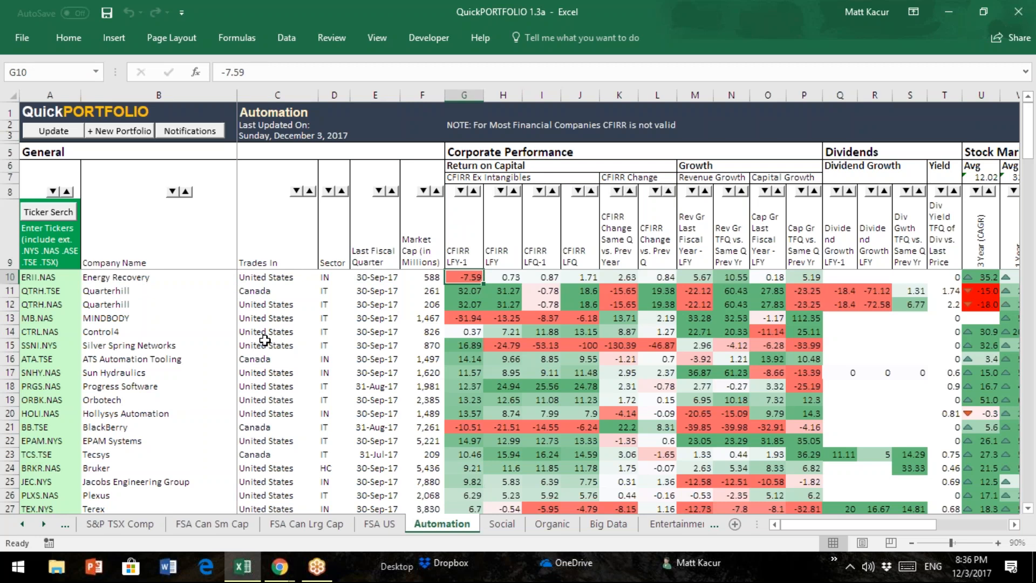
key(Right)
key(Right)
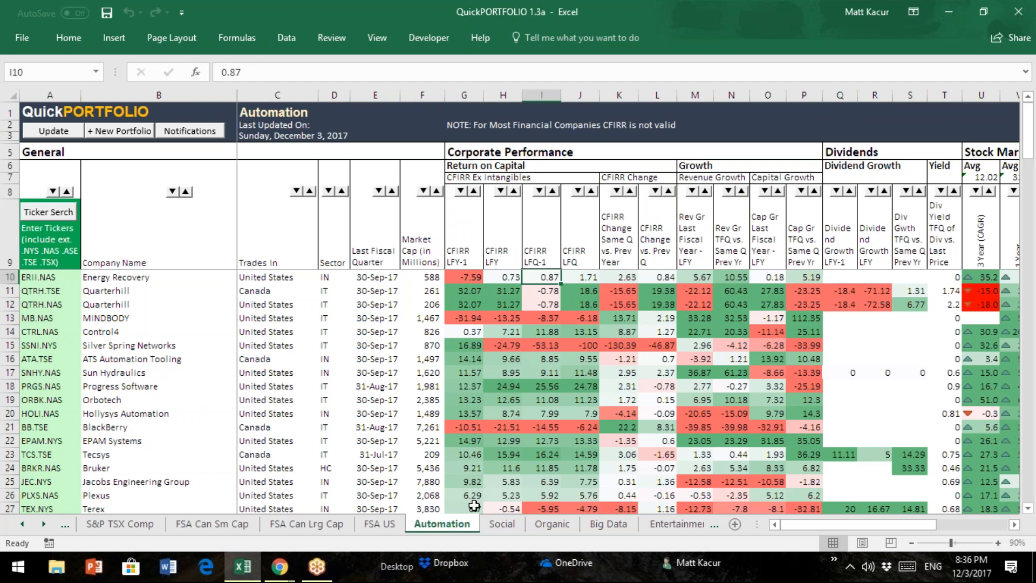
Open the Social portfolio sheet and look over its headings from CFIRR LFY-1 back to the ticker column
click(501, 524)
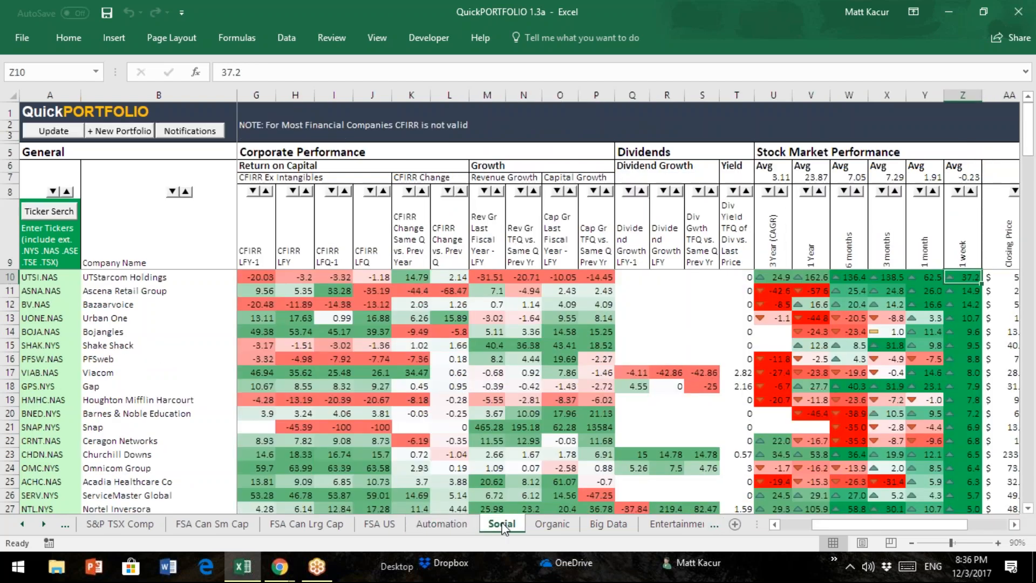
click(266, 265)
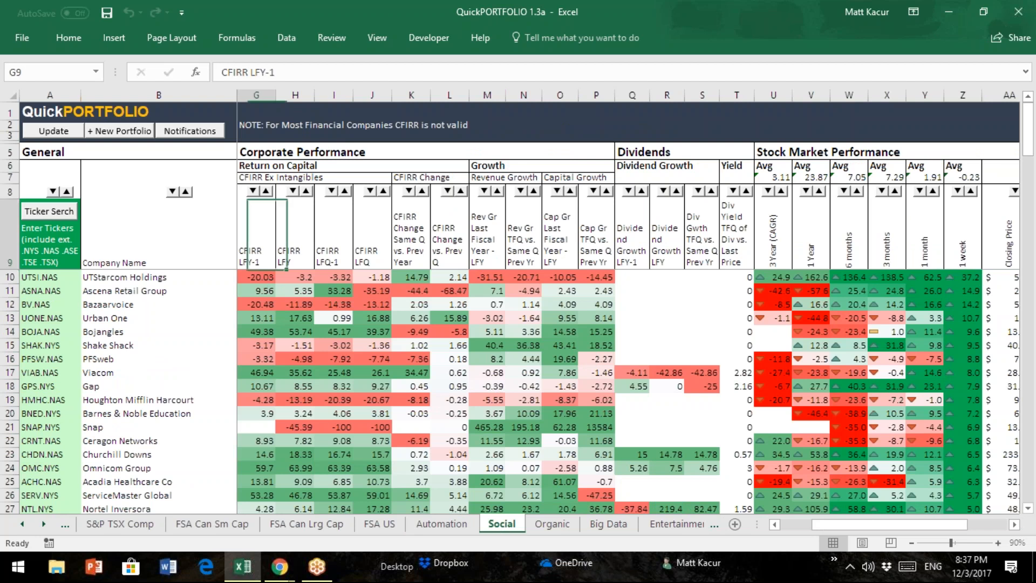
key(Left)
key(Left)
key(Left)
key(Left)
key(Left)
key(Left)
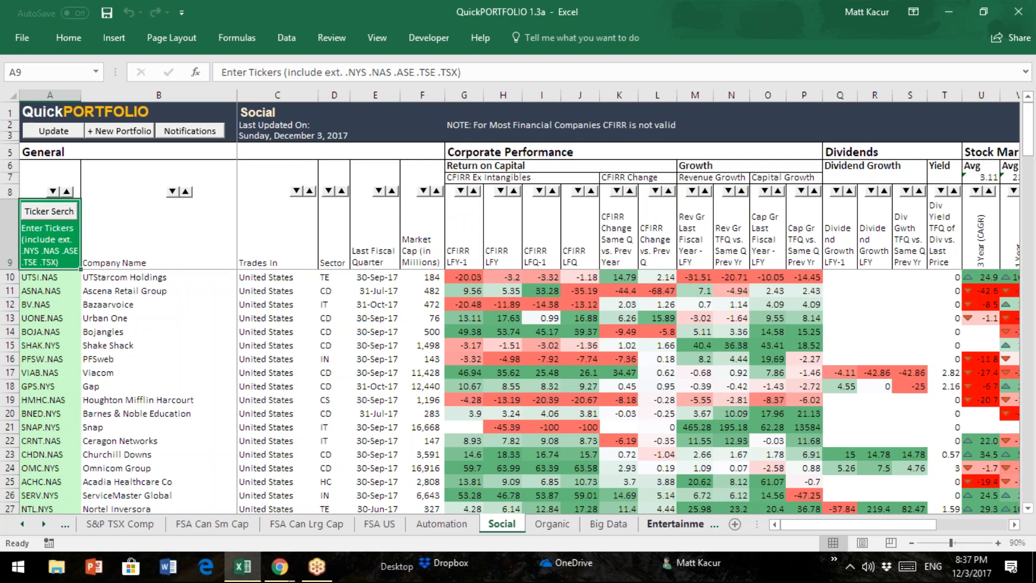
View the Entertainment portfolio sheet and return to the MyWatchList sheet near the start of the workbook
click(677, 523)
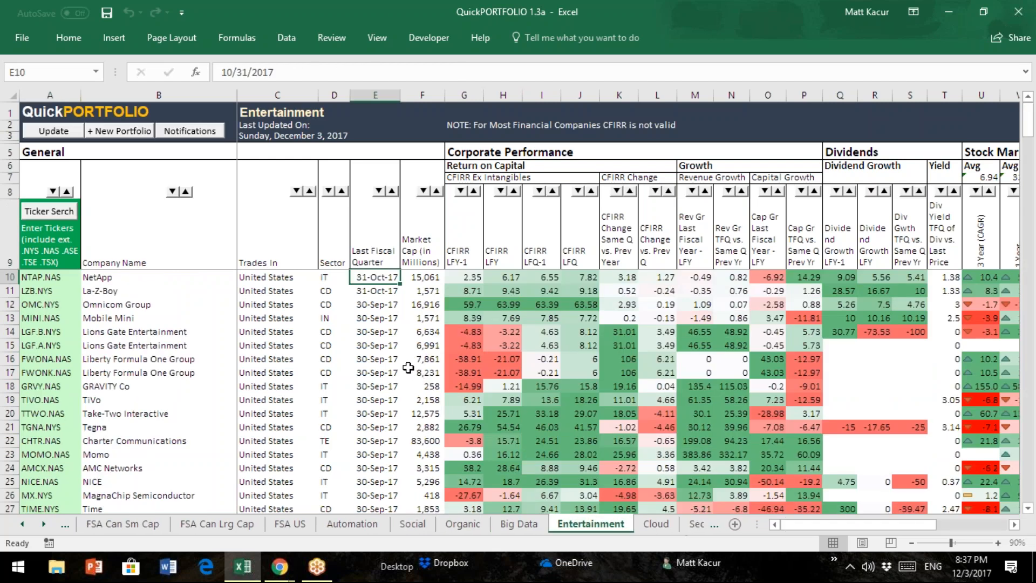
click(23, 523)
click(23, 524)
click(23, 523)
click(22, 524)
click(23, 524)
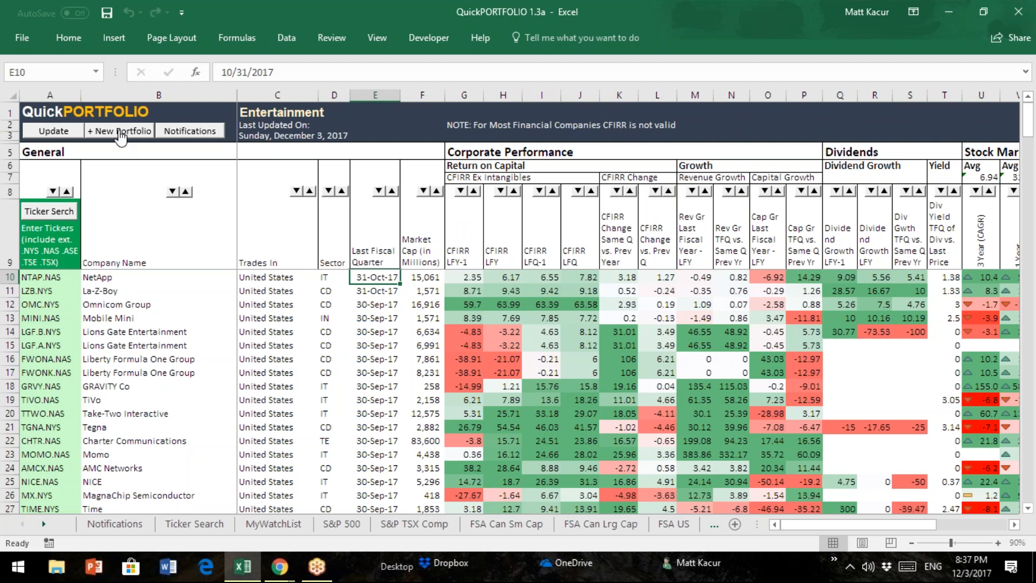
click(274, 525)
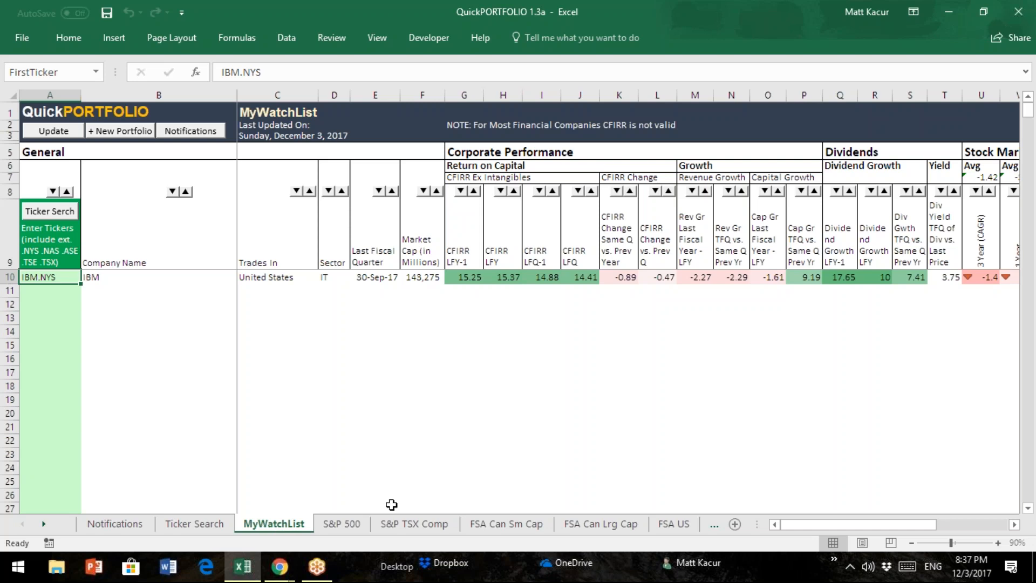
Open the S&P 500 sheet and examine the ticker formats from Apple down to Johnson & Johnson and back to Alphabet
click(345, 526)
click(345, 524)
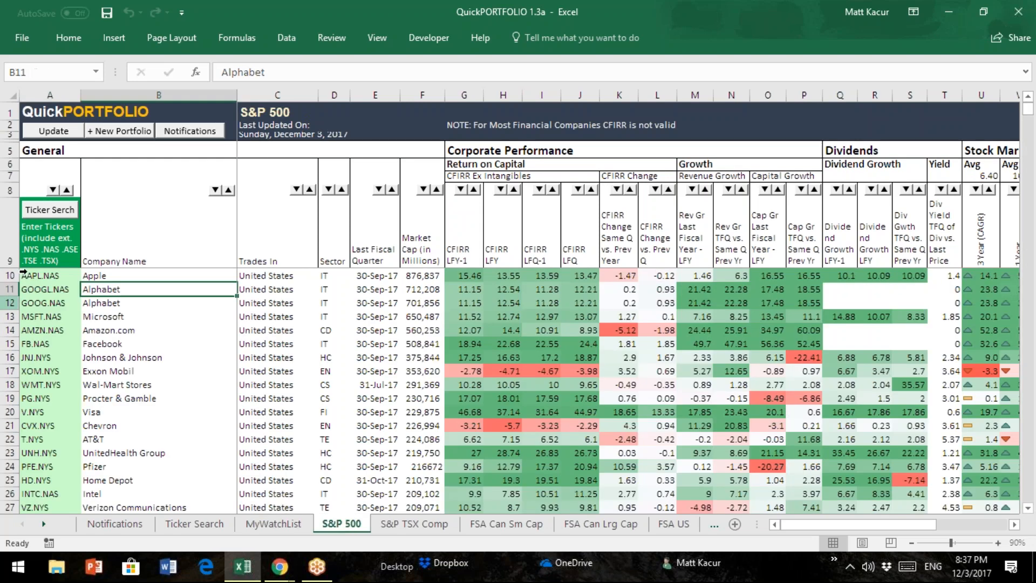
click(47, 276)
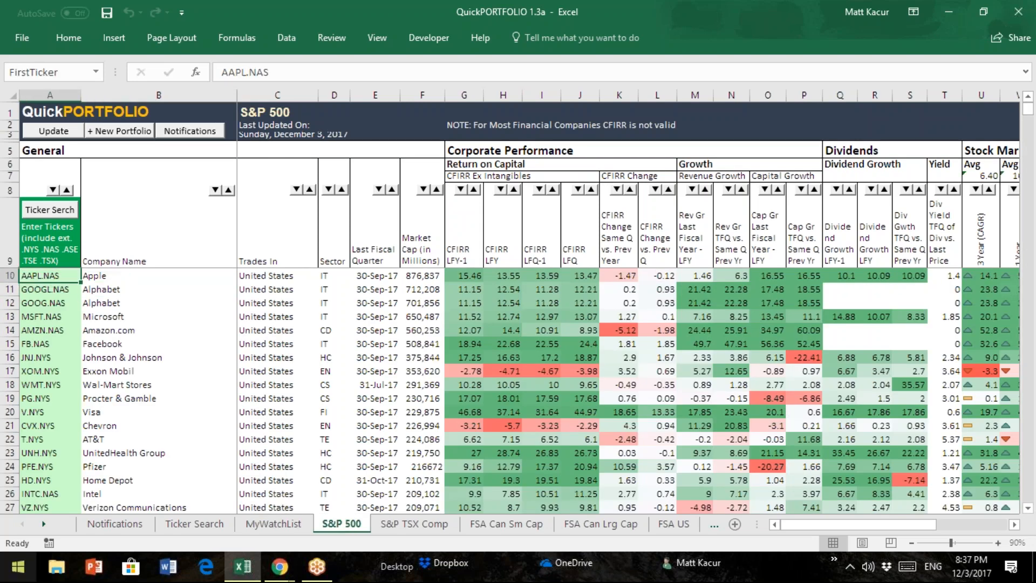
key(Down)
key(Down)
key(Up)
key(Up)
key(Up)
key(Down)
key(Down)
key(Down)
key(Down)
key(Down)
key(Down)
key(Down)
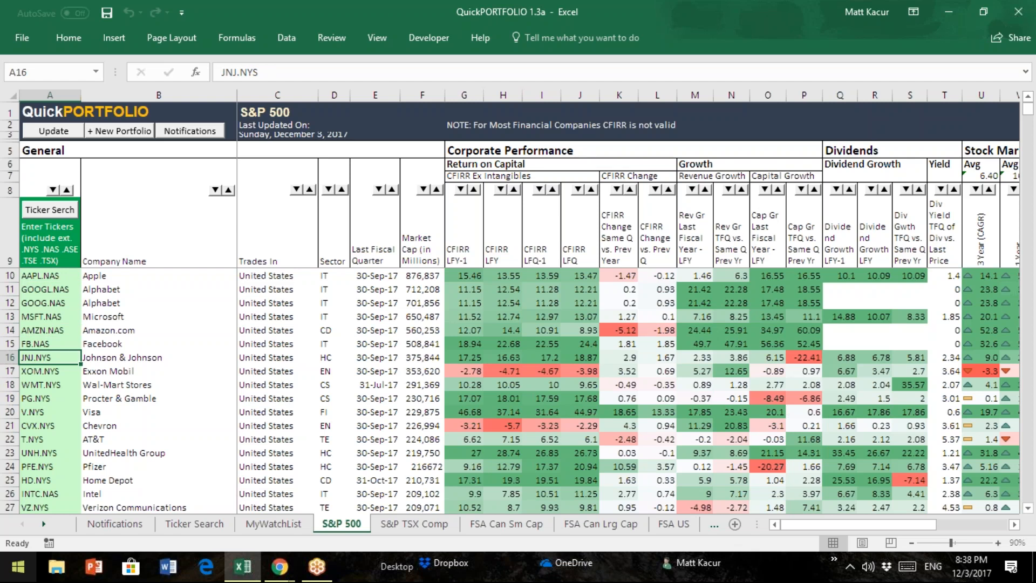
key(Up)
key(Up)
key(Up)
key(Up)
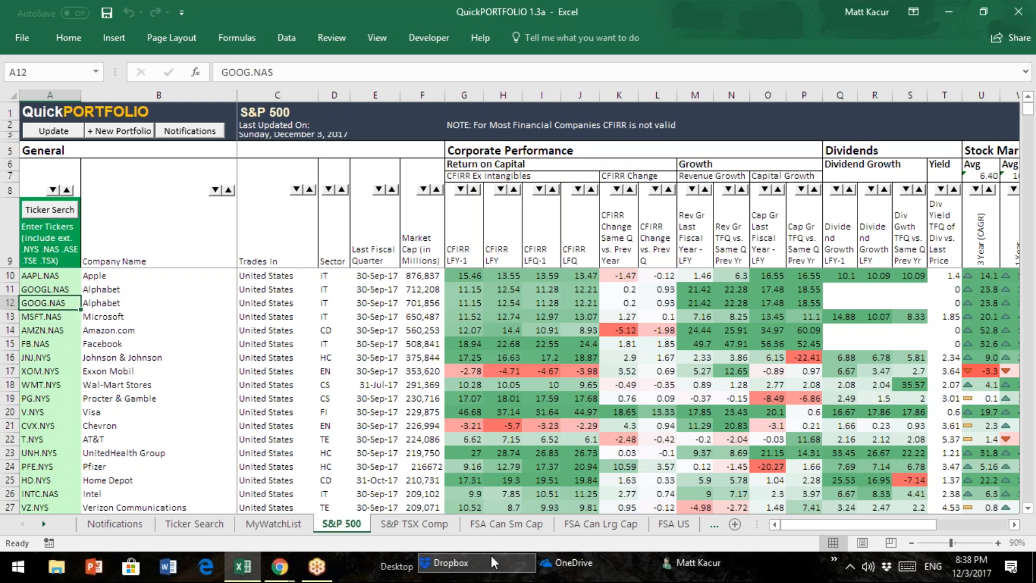
Change the TJX Companies ticker in the FSA US sheet to TJX.NAS and update the portfolio
click(674, 523)
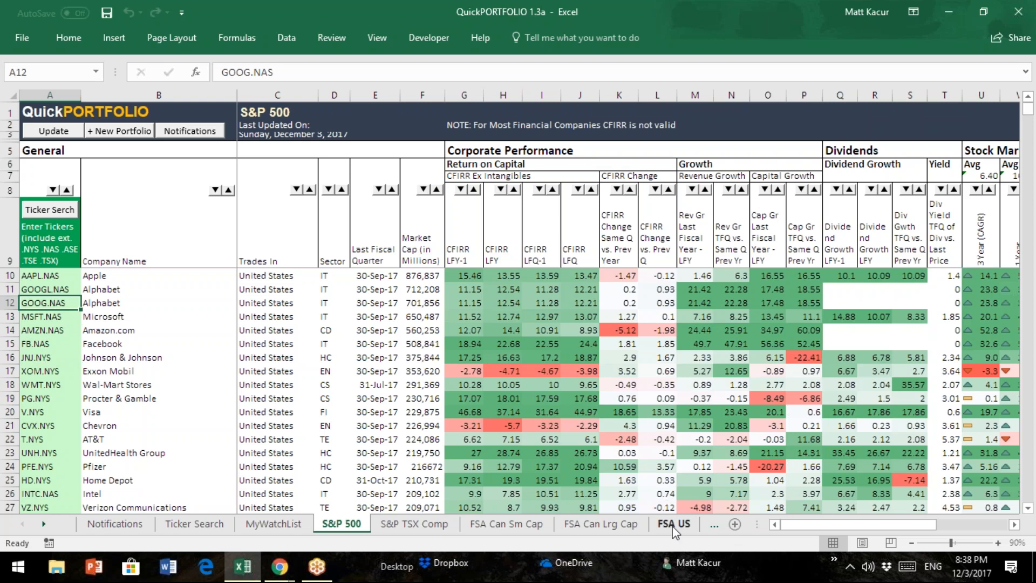
click(39, 278)
drag(247, 72, 296, 71)
text(AS)
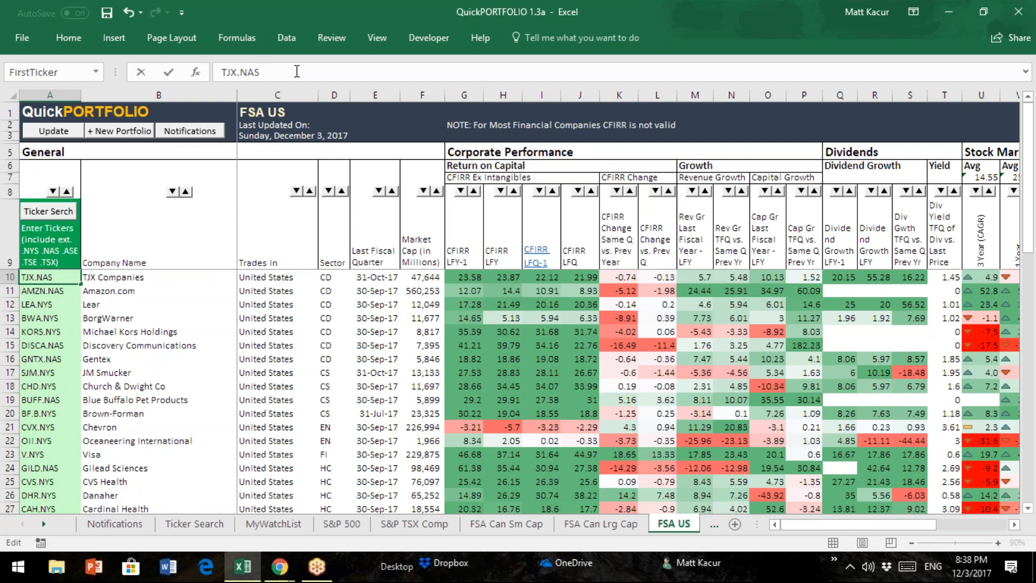
key(Return)
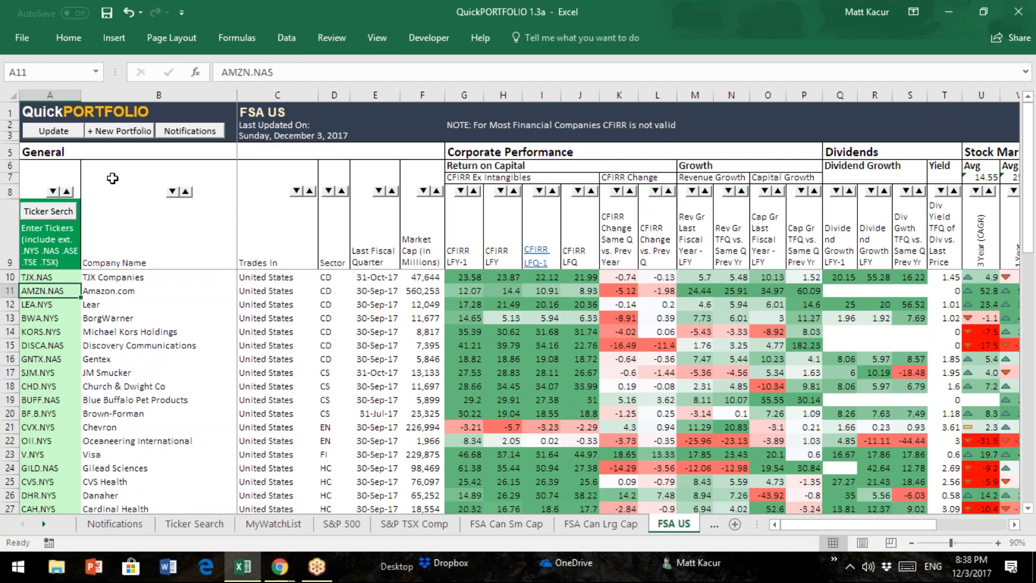
click(57, 134)
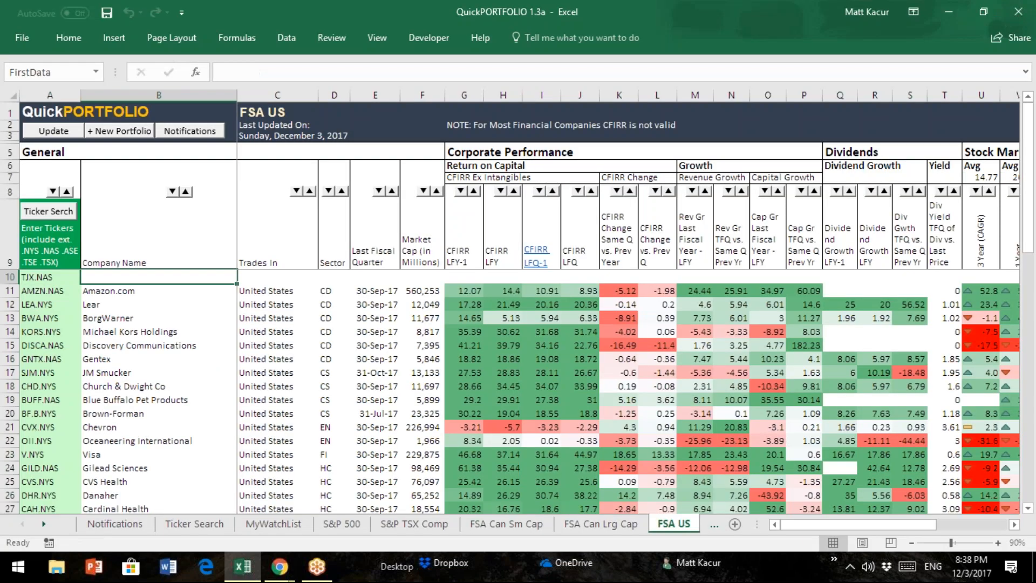
Examine the TJX.NAS row from the Company Name column across to the Valuation section for returned data
key(Right)
key(Right)
key(Right)
key(Right)
key(Right)
key(Right)
key(Right)
key(Right)
key(Right)
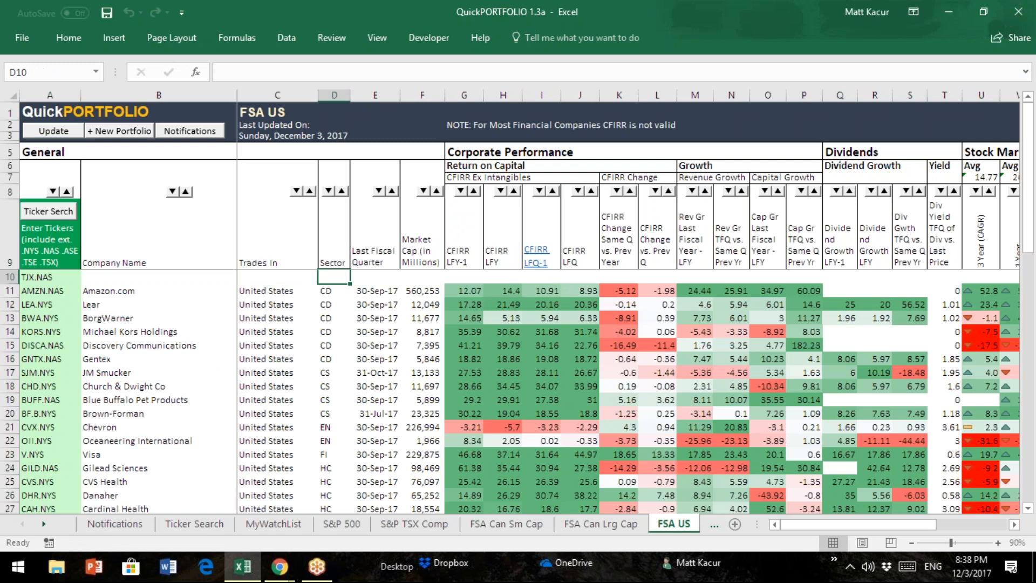
key(Right)
key(Right)
key(Right)
key(Right)
key(Right)
key(Right)
key(Right)
key(Right)
key(Right)
key(Right)
key(Right)
key(Right)
key(Right)
key(Right)
key(Right)
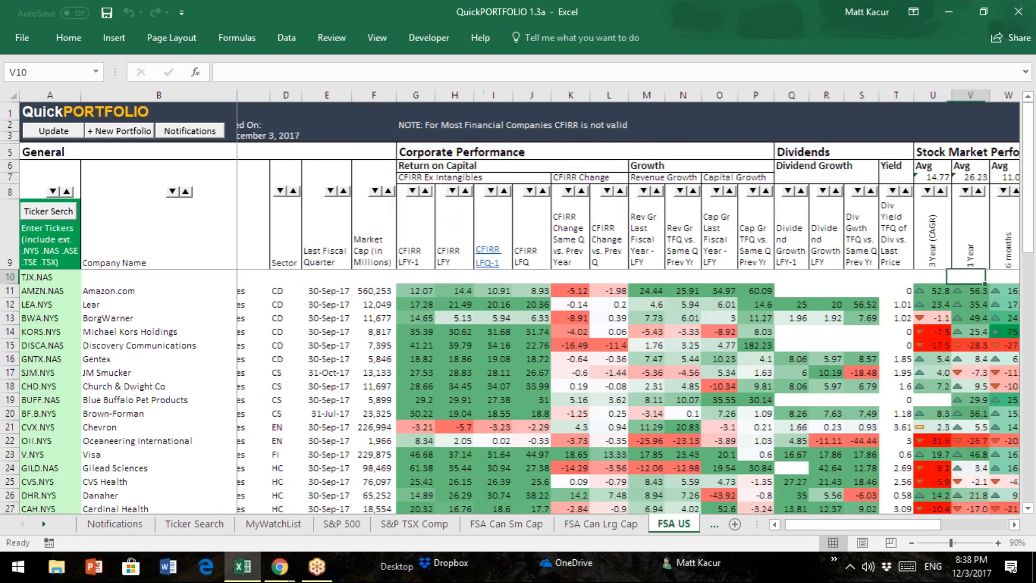
key(Right)
key(Right)
key(Right)
key(Right)
Look back along the TJX.NAS row from the Valuation section to its ticker cell
key(Left)
key(Left)
key(Left)
key(Left)
key(Left)
key(Left)
key(Left)
key(Left)
key(Left)
key(Left)
key(Left)
key(Left)
key(Left)
key(Left)
key(Left)
key(Left)
key(Left)
key(Left)
key(Left)
key(Left)
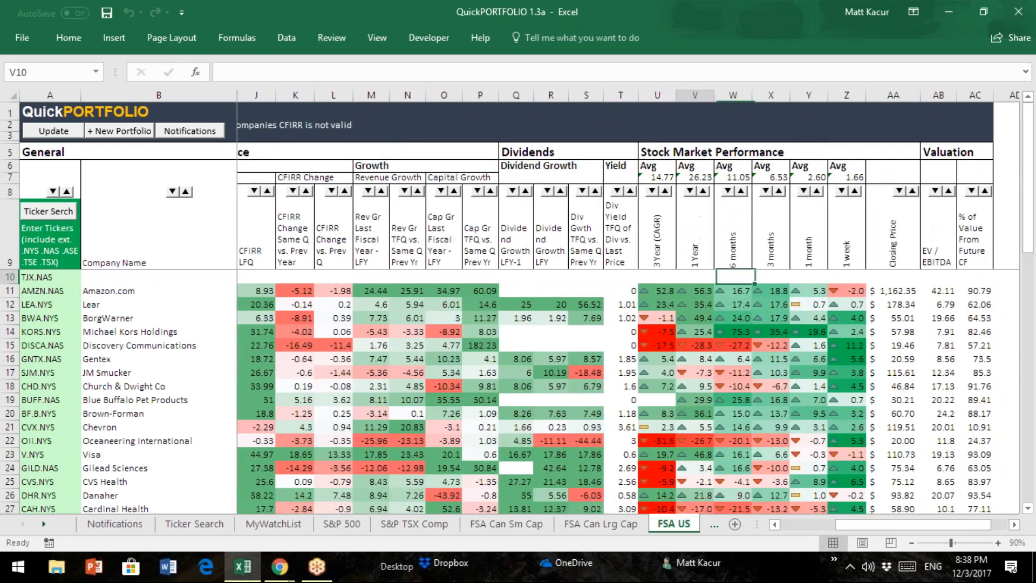
key(Left)
key(Left)
key(Left)
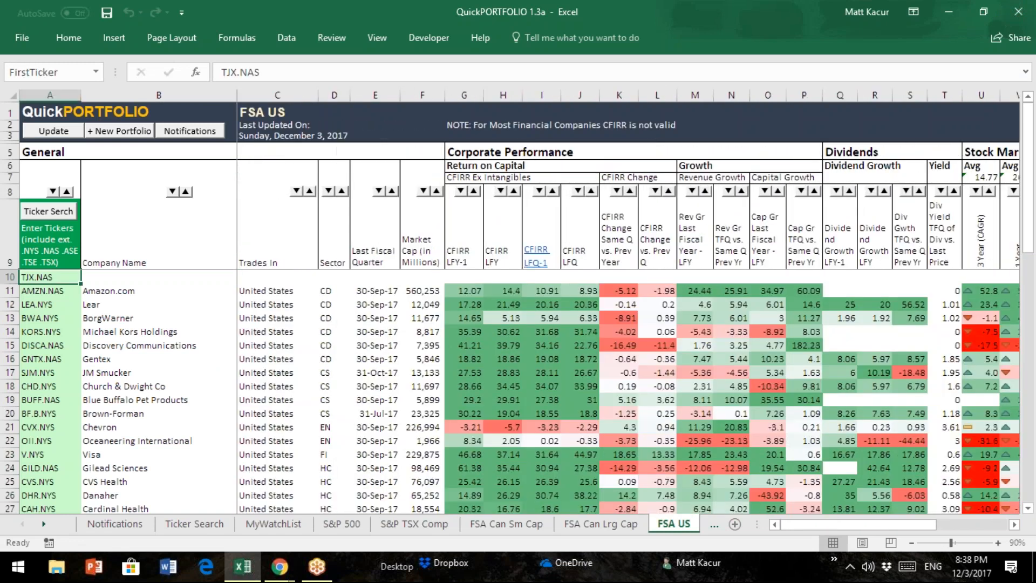
Set the TJX ticker in the FSA US sheet to TJX.NYS and update the portfolio
click(257, 72)
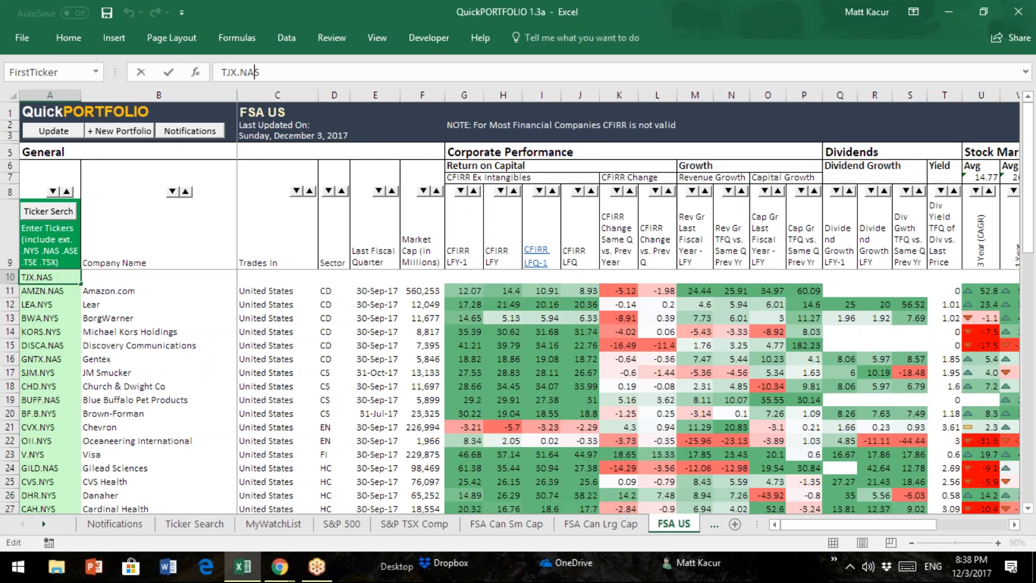
key(BackSpace)
key(BackSpace)
text(YS)
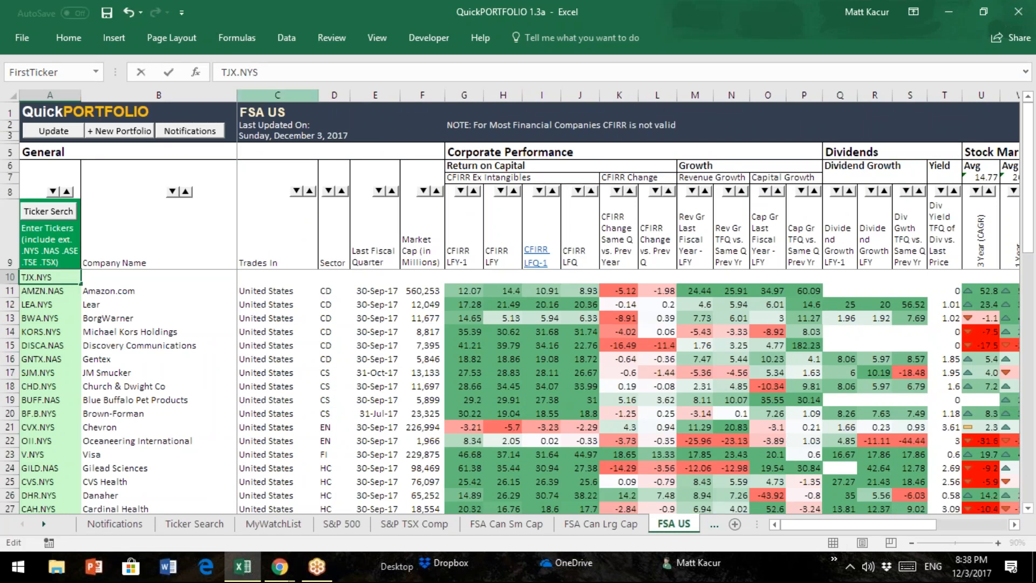
key(Return)
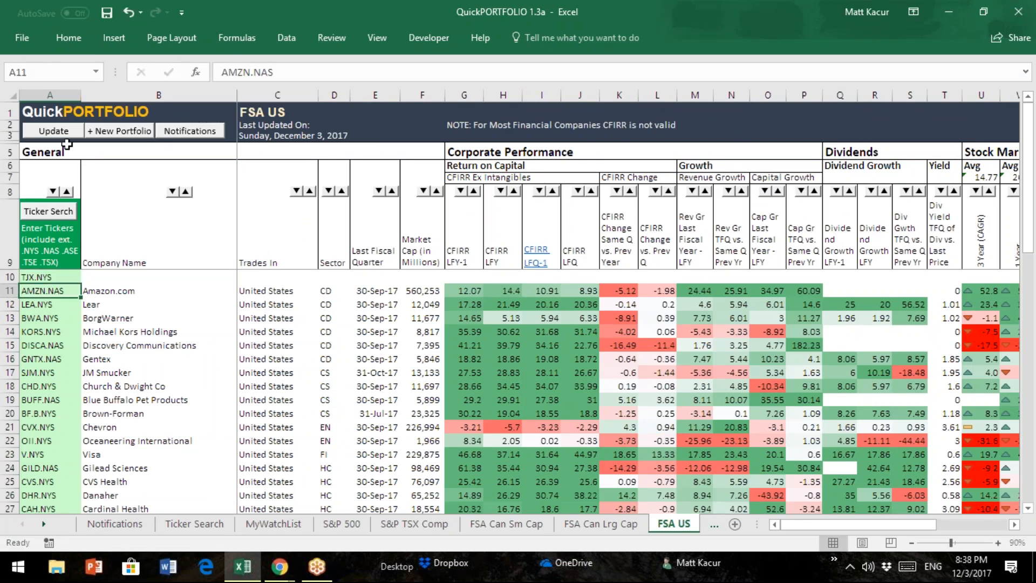
click(60, 134)
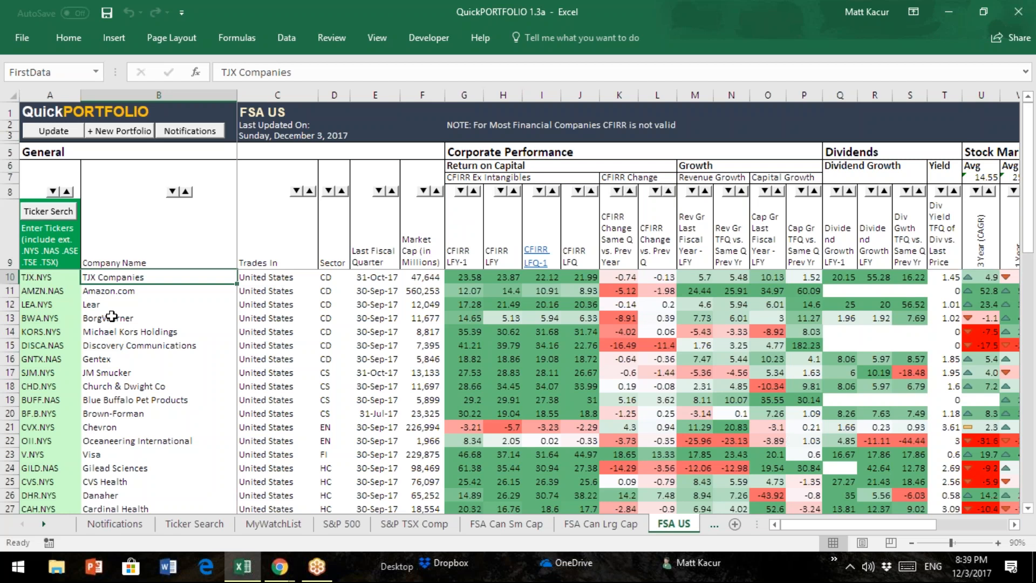
Rename the MyWatchList sheet as Changename
click(282, 524)
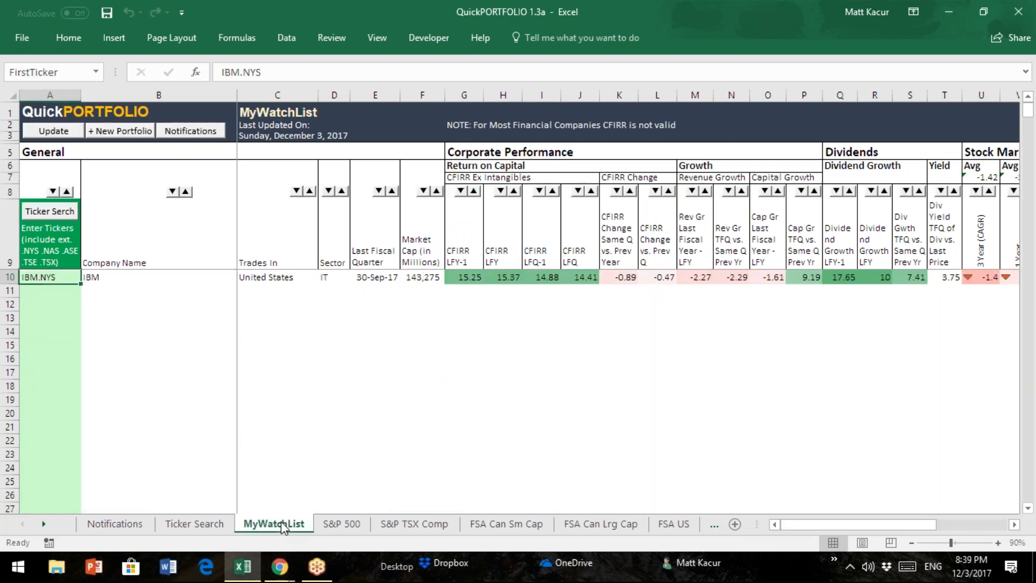
double_click(282, 524)
click(281, 523)
double_click(282, 524)
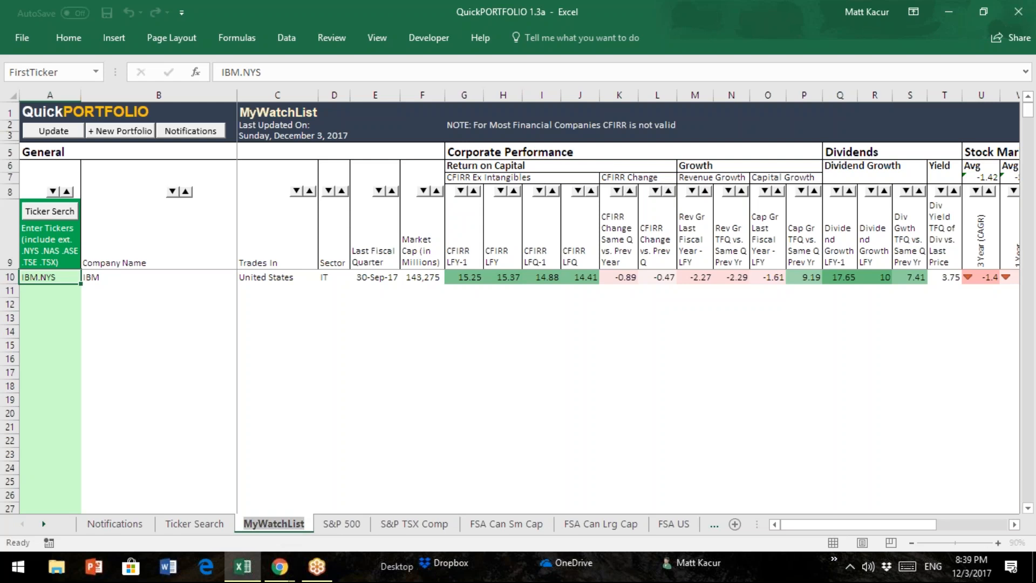
text(Chang)
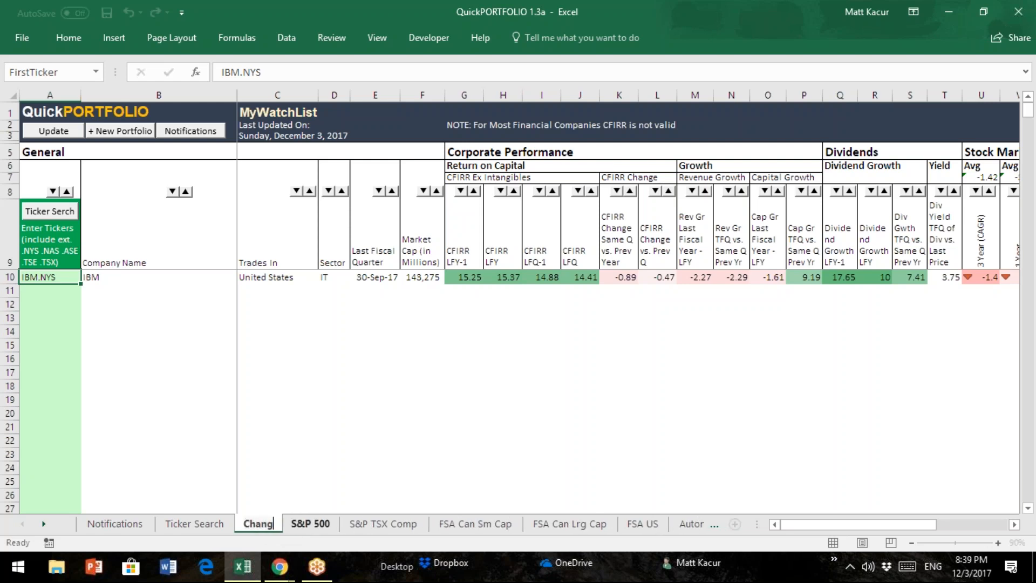
text(ename)
key(Return)
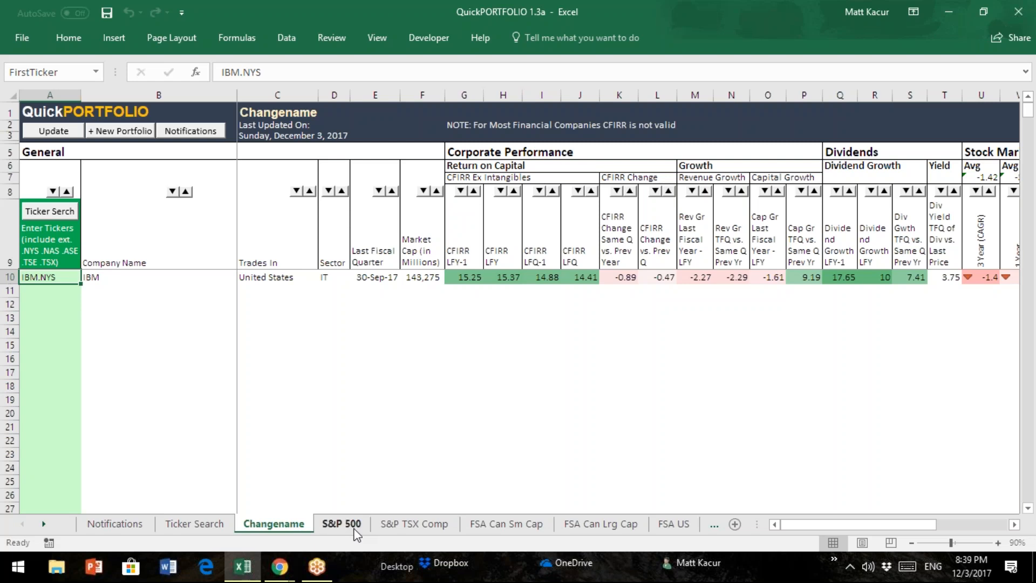
From the S&P TSX Comp sheet, try to create a new portfolio named New Portfolio
click(431, 526)
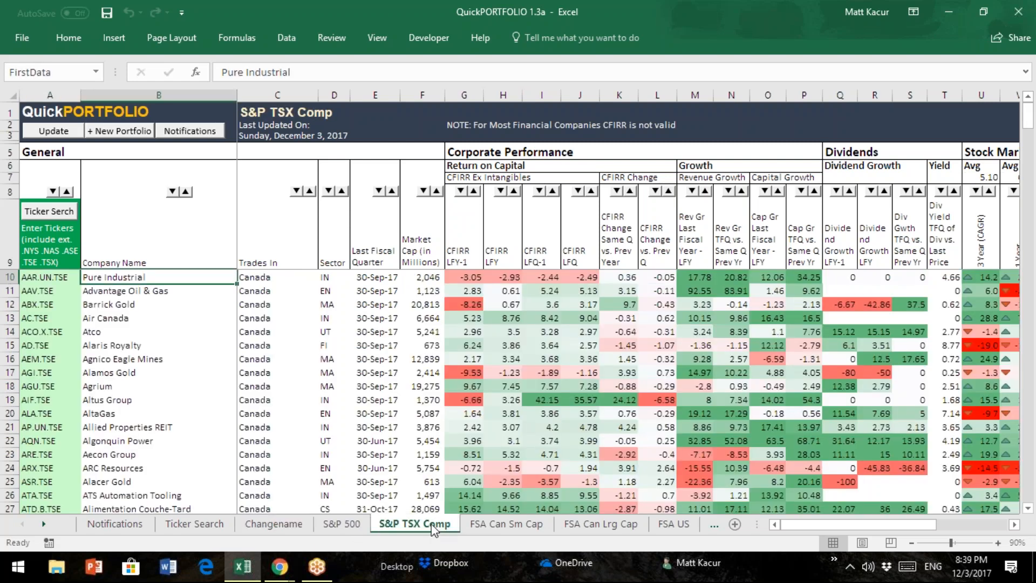
click(120, 133)
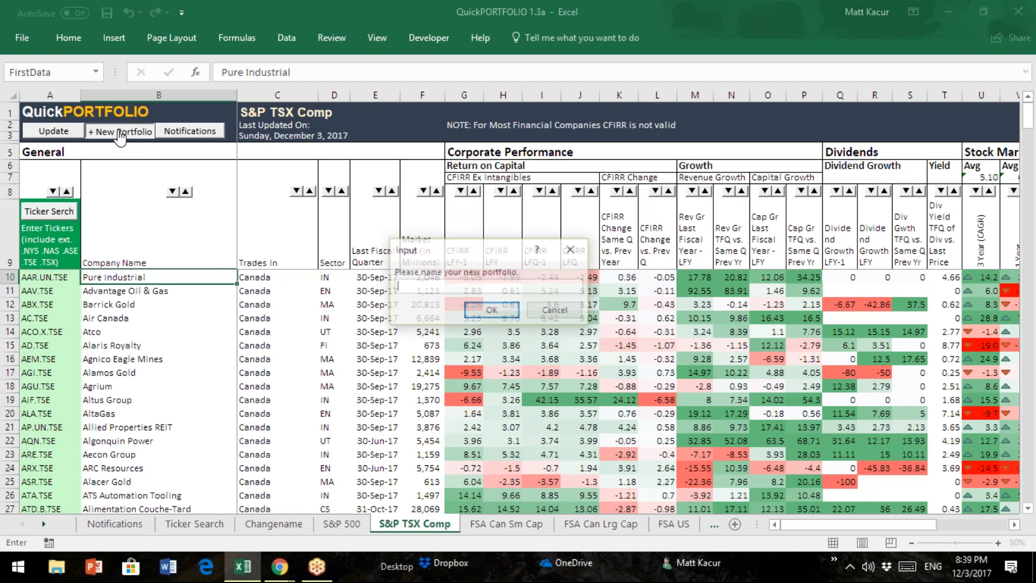
text(N)
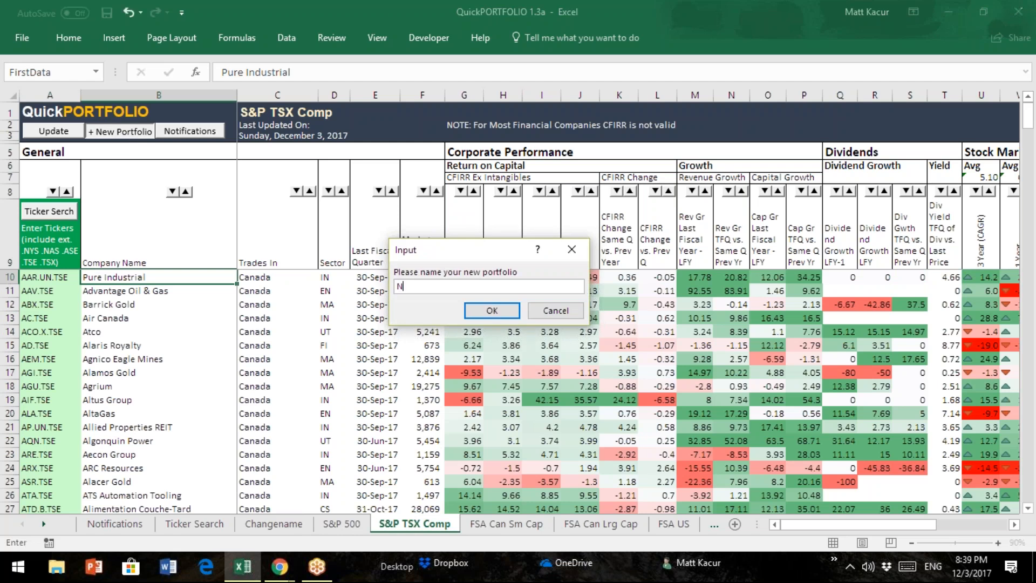
text(ew Portfoil)
key(BackSpace)
key(BackSpace)
text(lio)
key(Return)
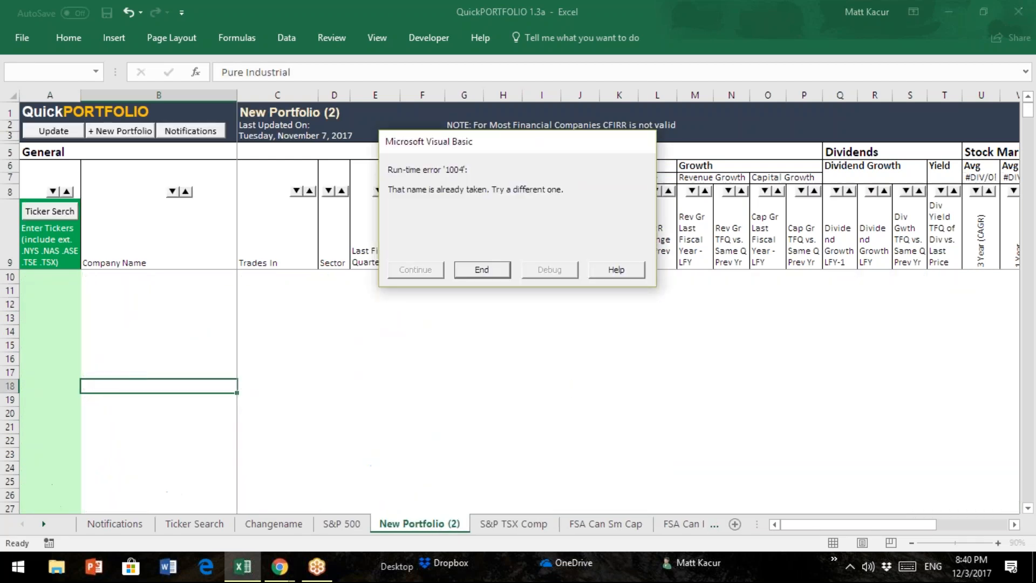
Close the run-time error message and look through the workbook's portfolio sheet tabs in both directions
click(481, 270)
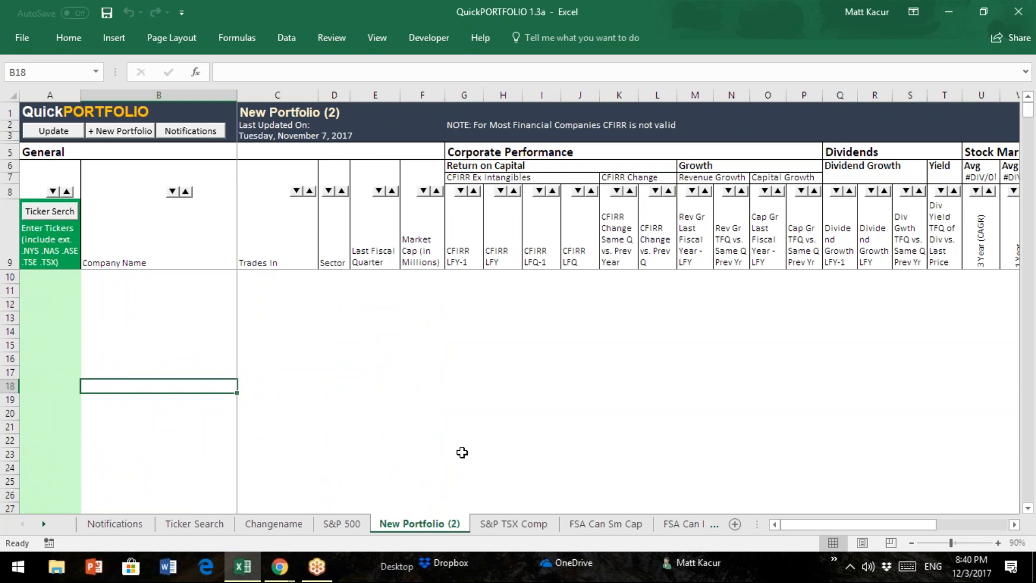
click(44, 524)
click(45, 524)
click(45, 524)
click(45, 524)
click(45, 524)
click(21, 524)
click(21, 523)
click(22, 524)
click(22, 523)
click(21, 524)
click(49, 258)
key(Down)
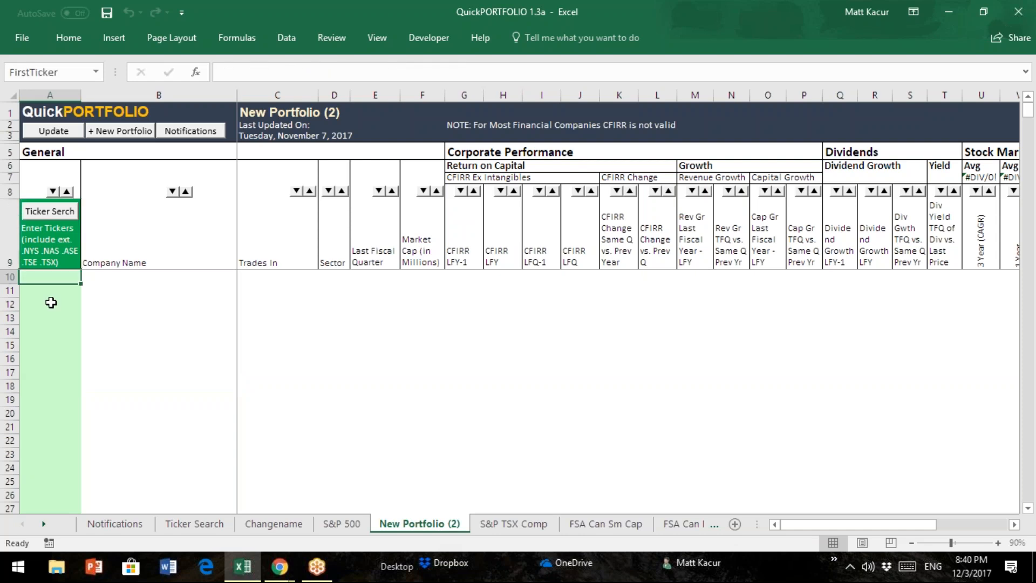
click(51, 303)
text(DA)
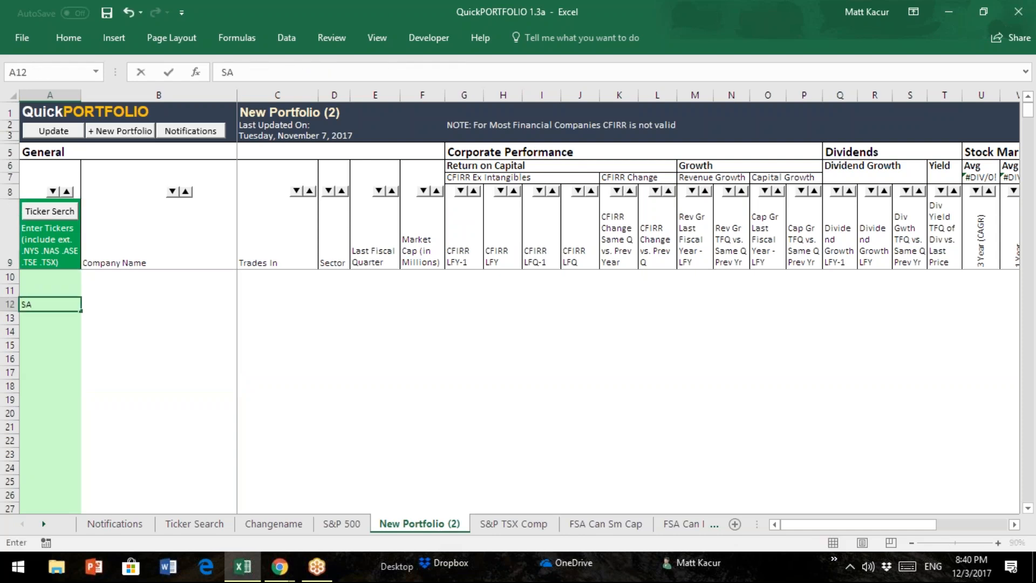
key(Escape)
Enter the tickers SAP.TSE and IBM.NYS in the first rows of the New Portfolio (2) sheet and update the portfolio
key(Up)
key(Up)
text(SAP.TSE)
key(Return)
text(IBMn)
key(BackSpace)
text(.NYS)
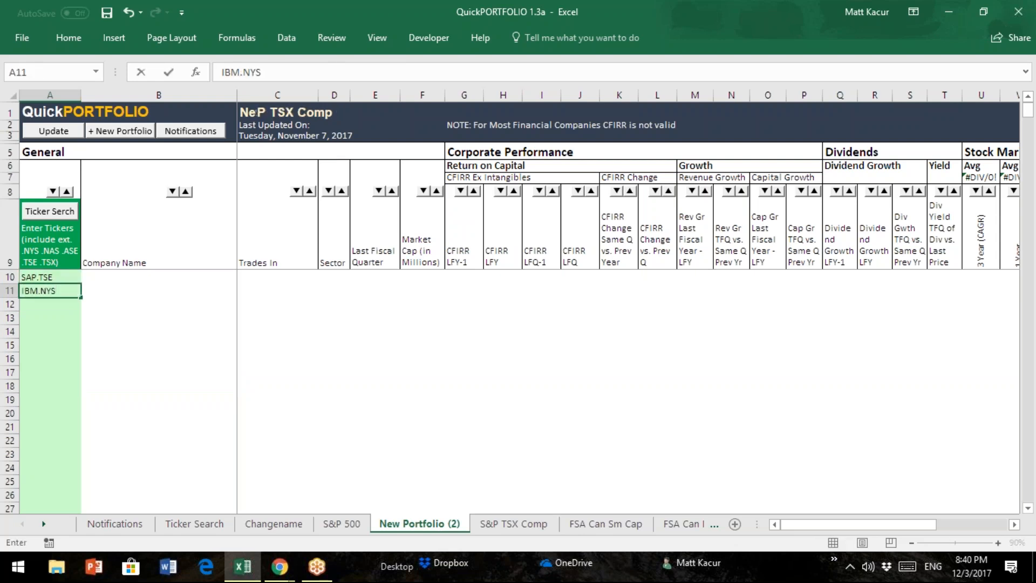
key(Return)
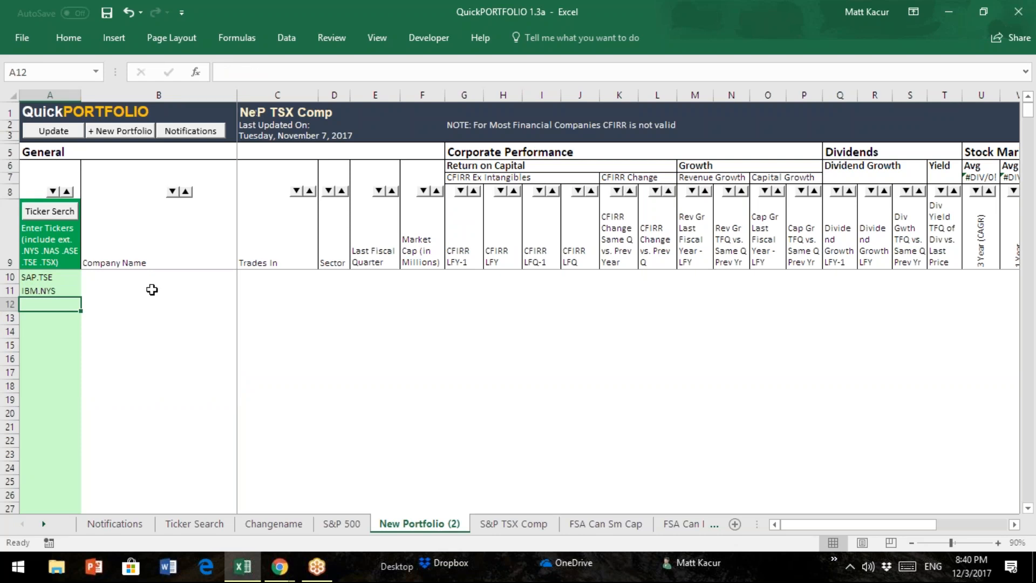
click(55, 133)
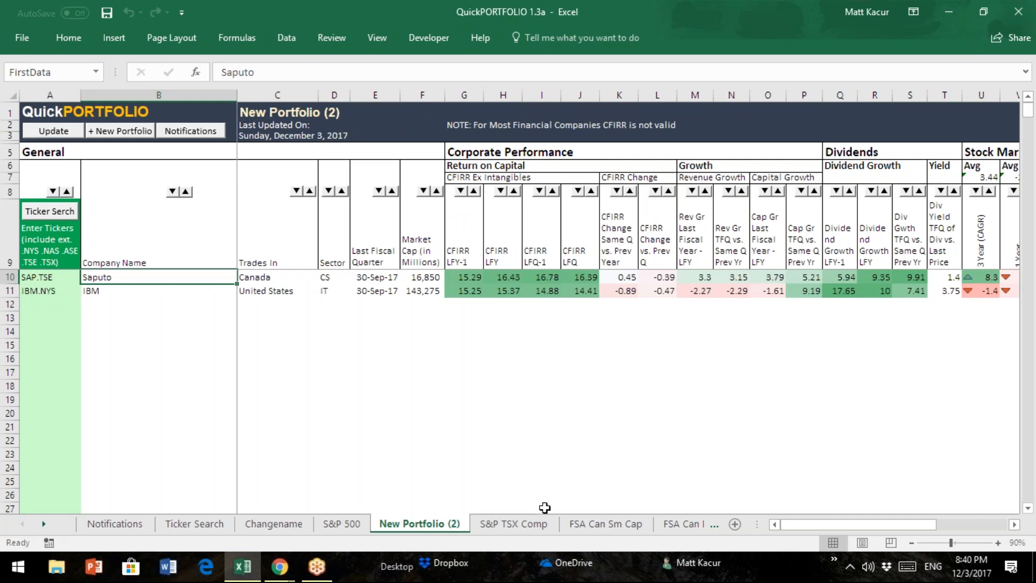
Browse the sheets beside New Portfolio (2), and review the My Portfolios list on the Notifications sheet
click(534, 524)
click(602, 528)
click(517, 530)
click(444, 531)
click(197, 129)
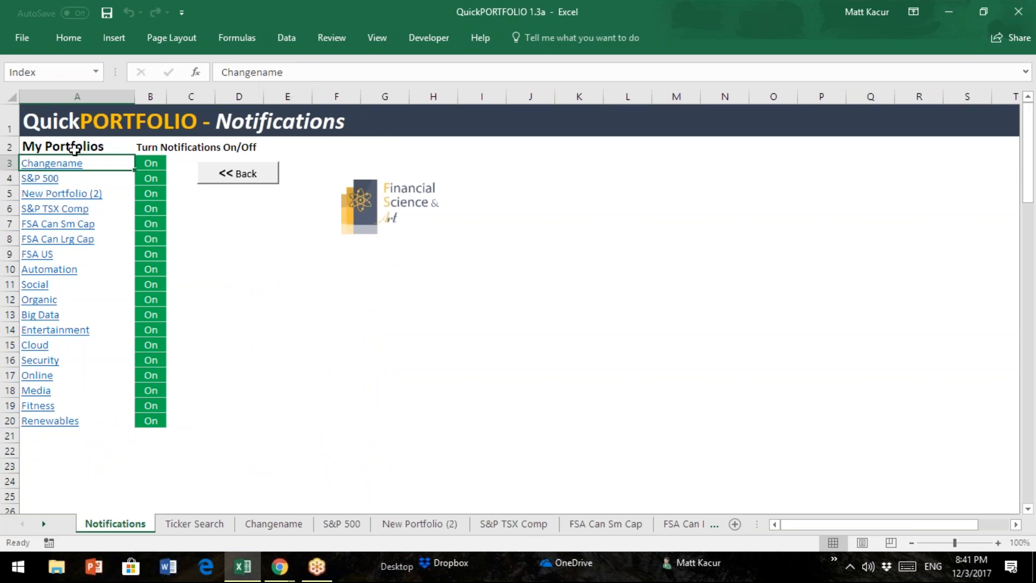
drag(51, 213, 342, 279)
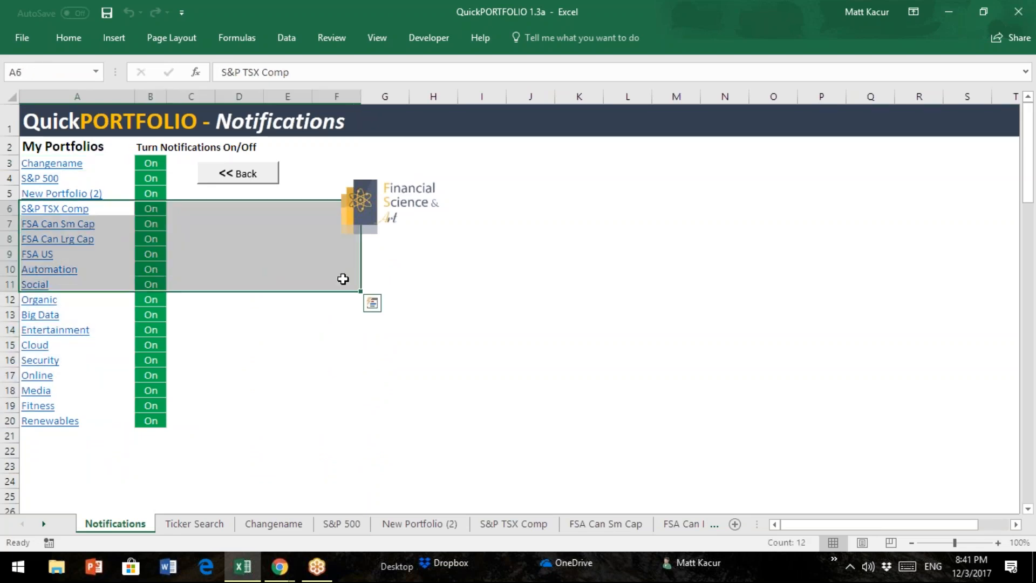
click(291, 343)
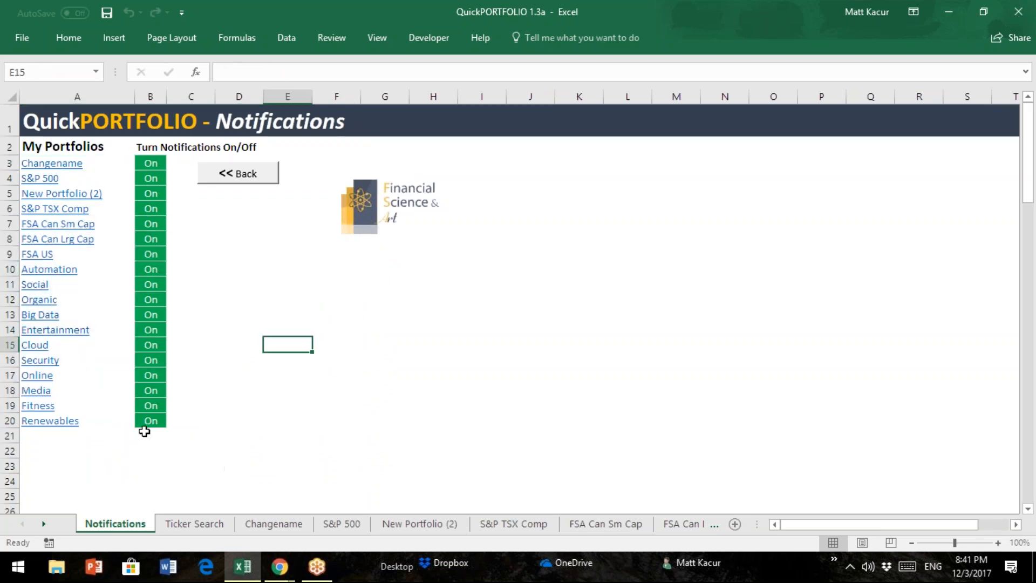
Set notifications to Off for the Renewables and Organic portfolios
click(144, 419)
text(Off)
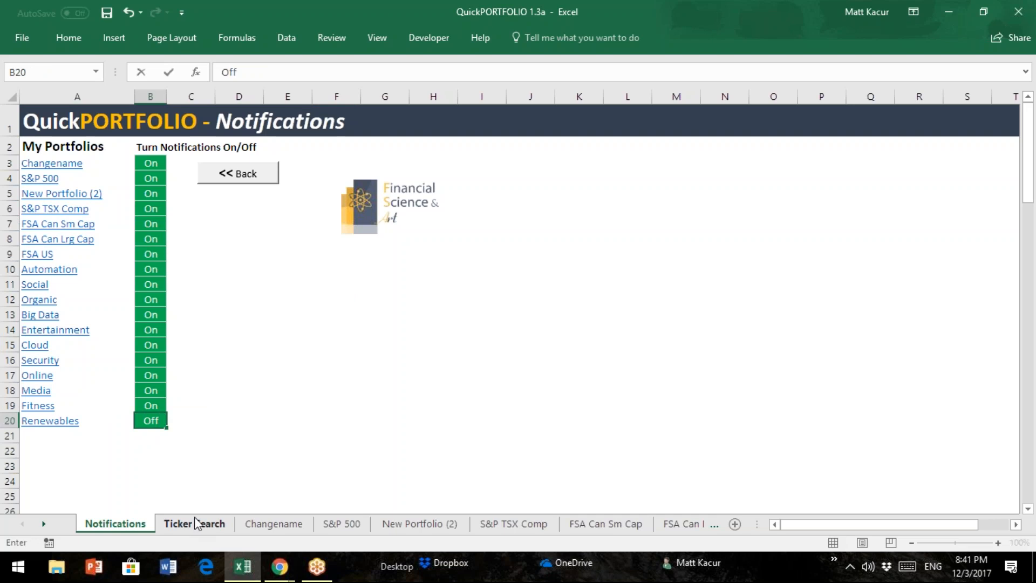
key(Return)
key(Up)
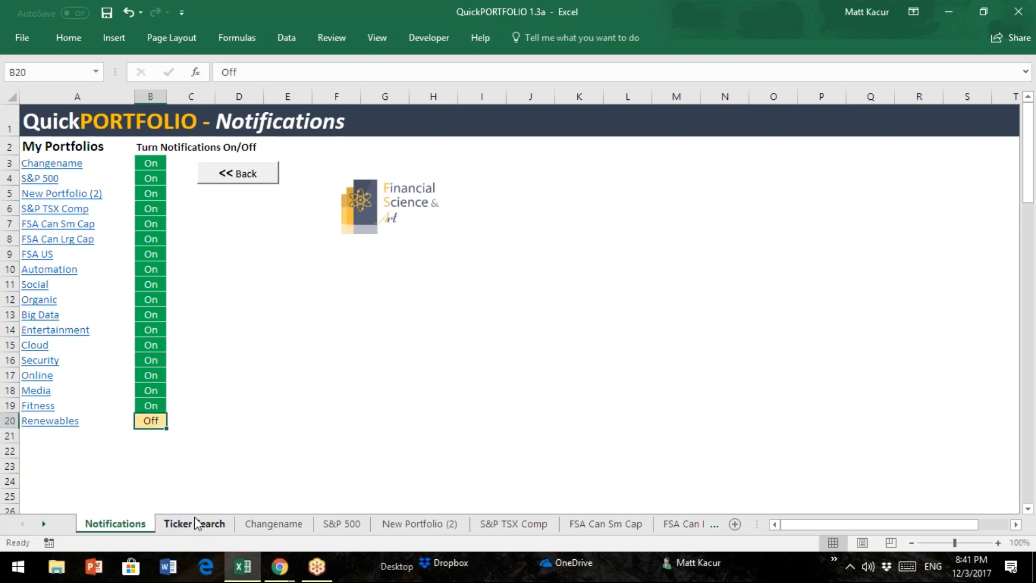
click(148, 302)
text(PP)
key(BackSpace)
key(BackSpace)
text(Off)
key(Return)
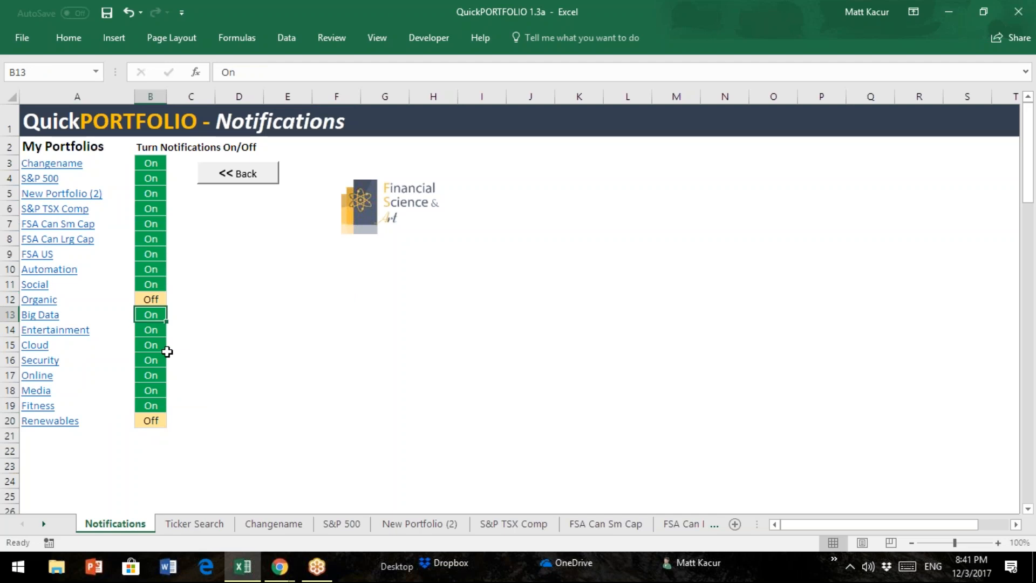
Delete the New Portfolio (2) sheet from the workbook permanently
click(47, 525)
click(47, 526)
click(296, 524)
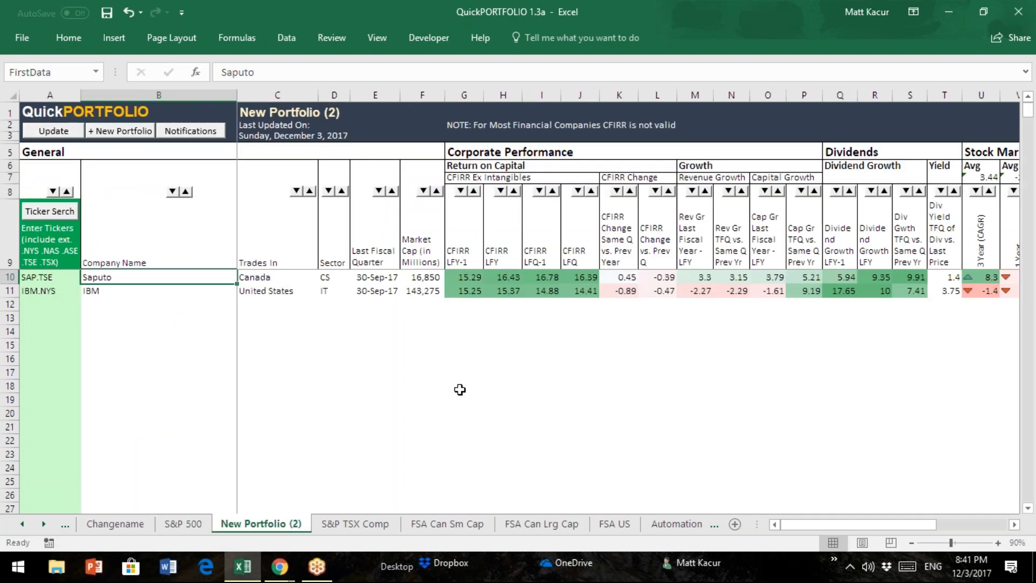
right_click(281, 526)
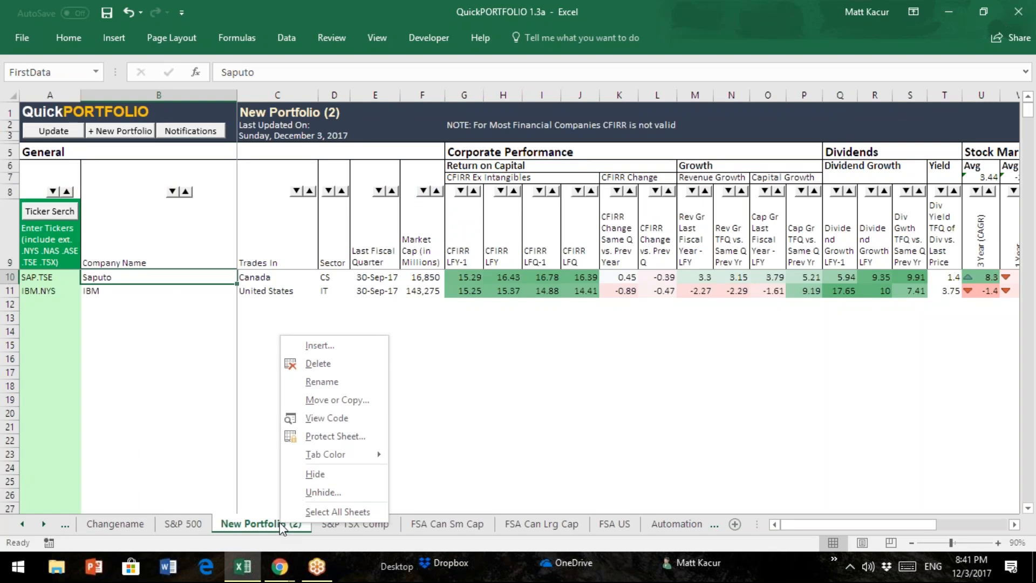
click(281, 526)
right_click(281, 525)
click(322, 363)
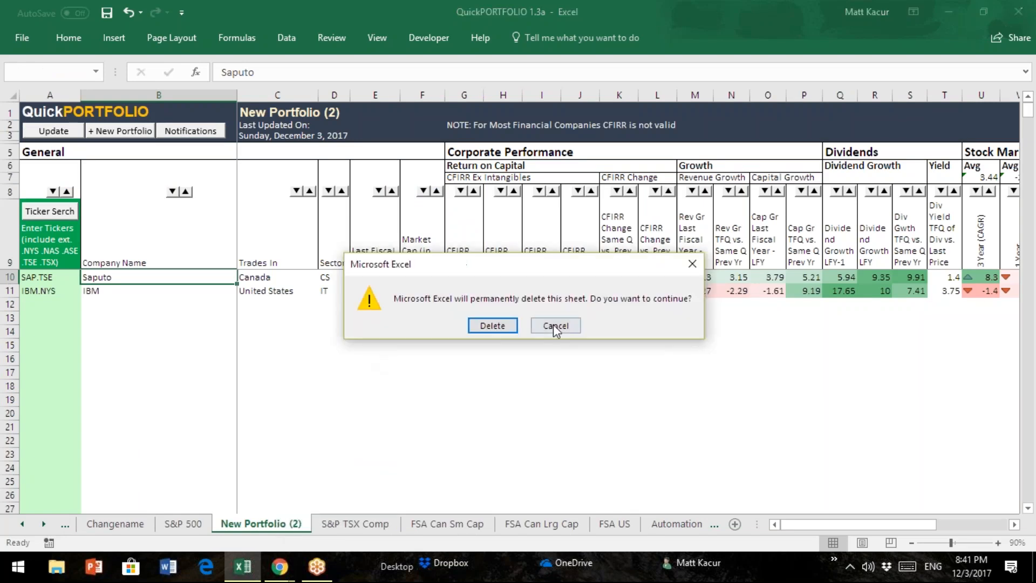
click(509, 325)
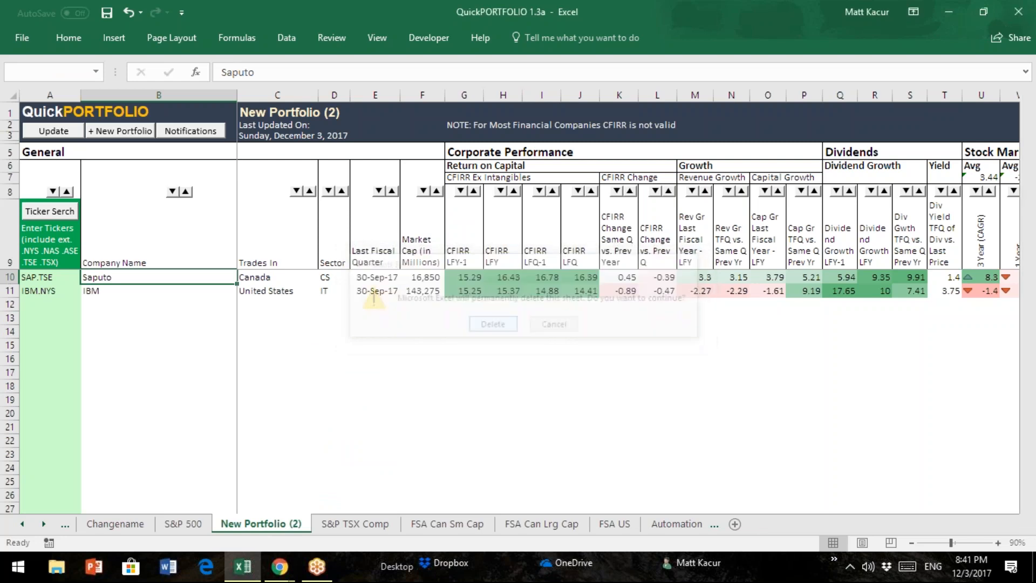
On the Notifications sheet, fill the On setting down from Social through Renewables
click(210, 135)
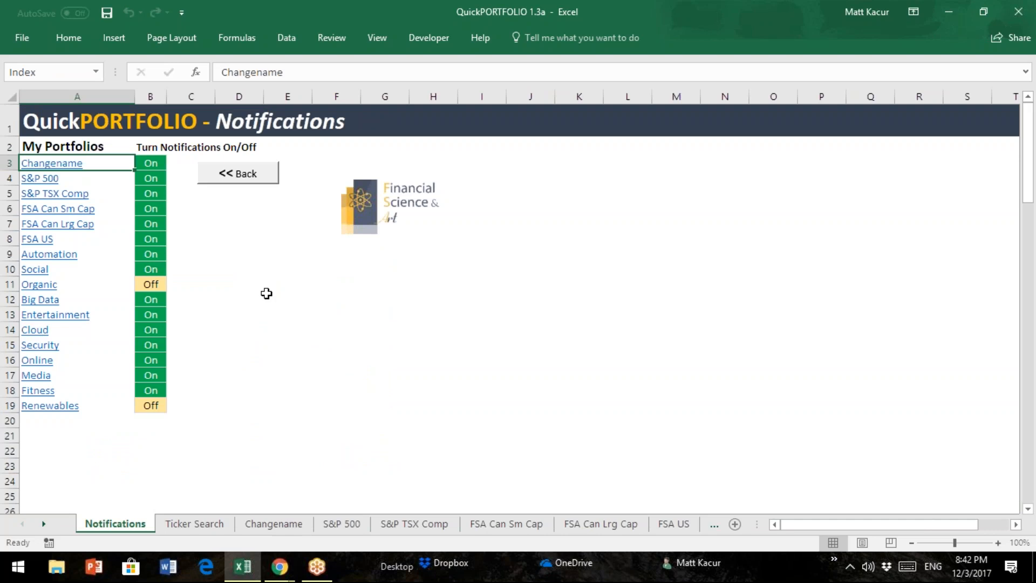
click(153, 267)
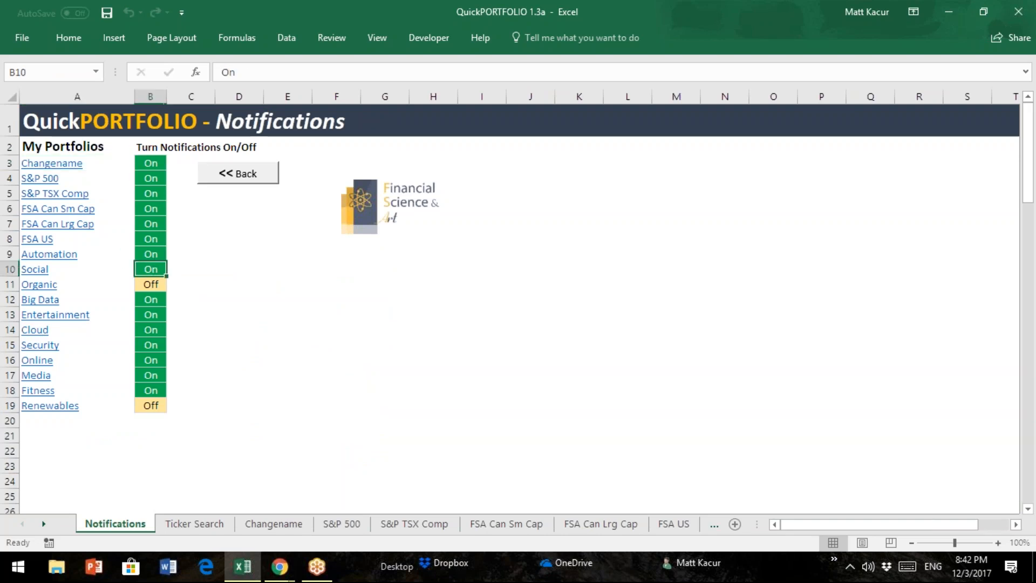
drag(165, 276, 177, 411)
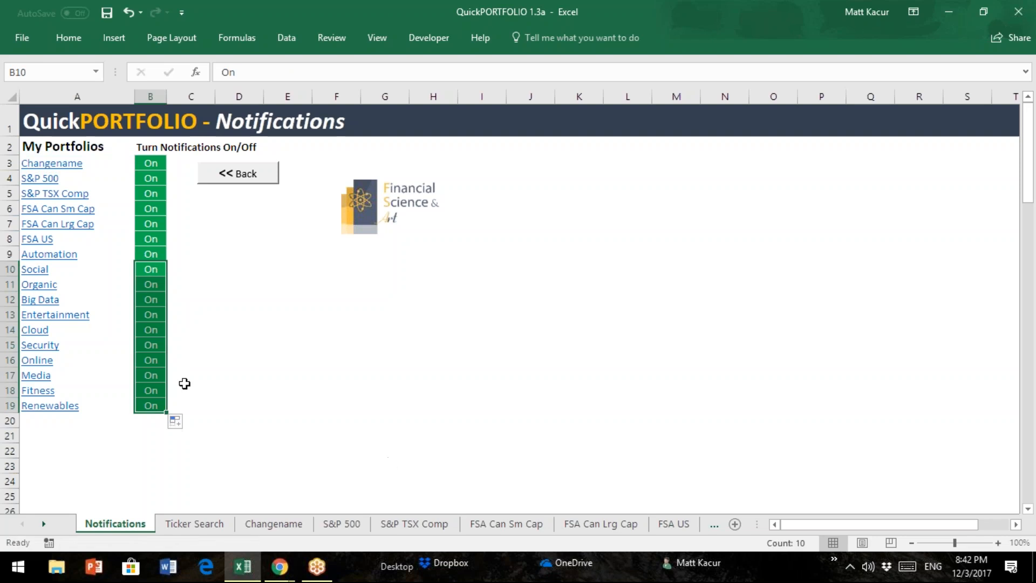
click(150, 272)
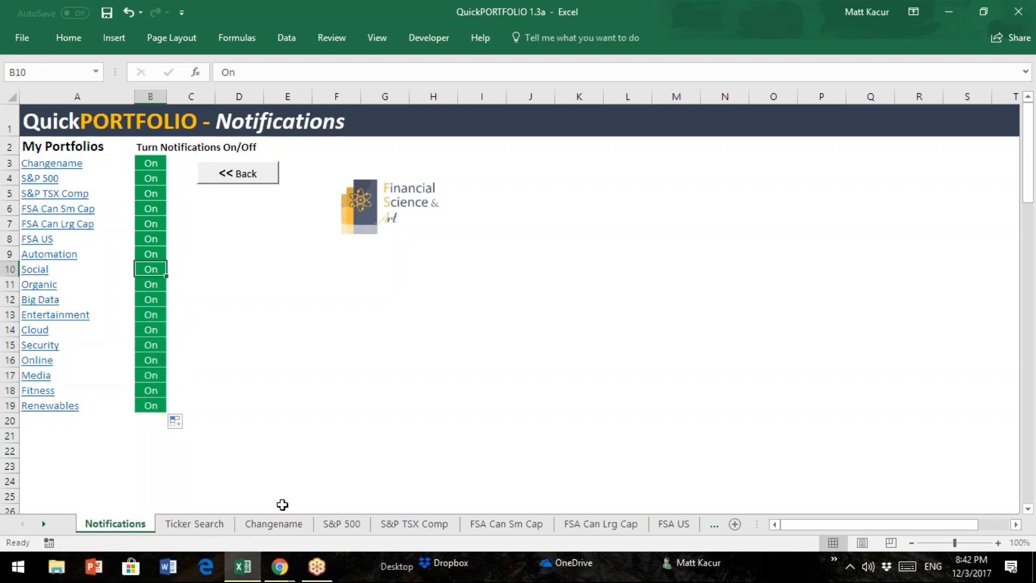
Rename the Changename sheet as My Watch List
double_click(274, 524)
text(My Wa)
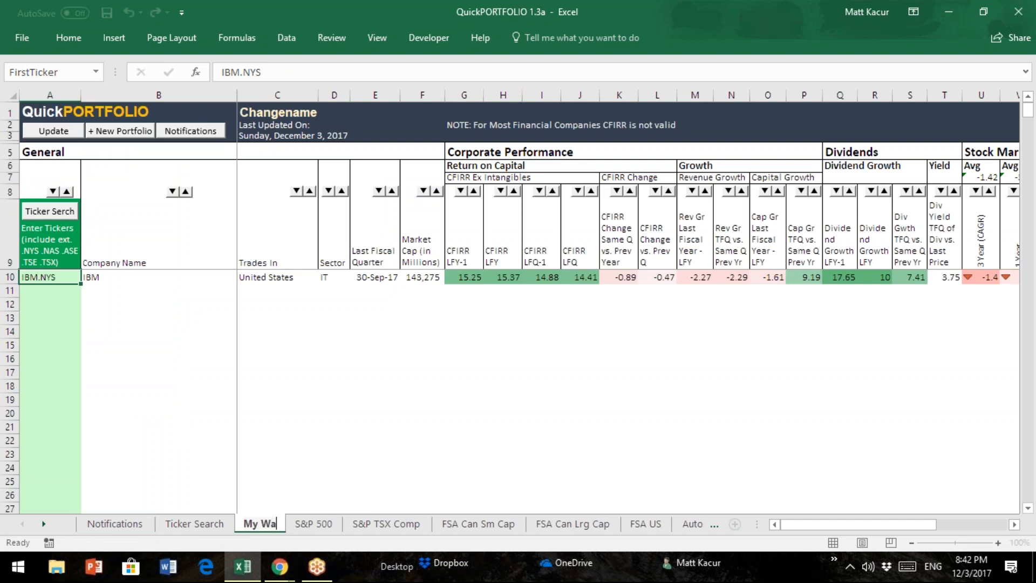
text(tch List)
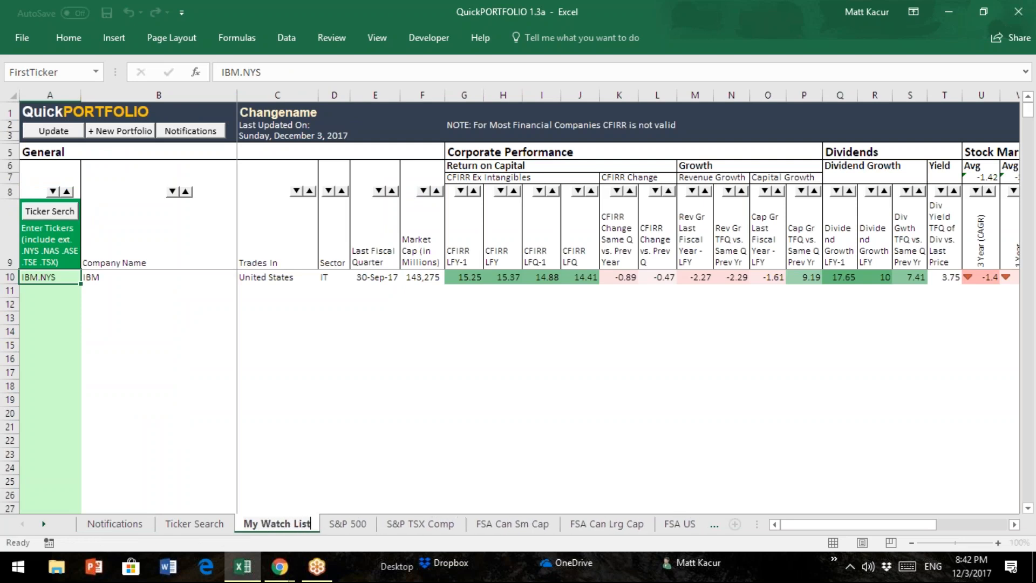
key(Return)
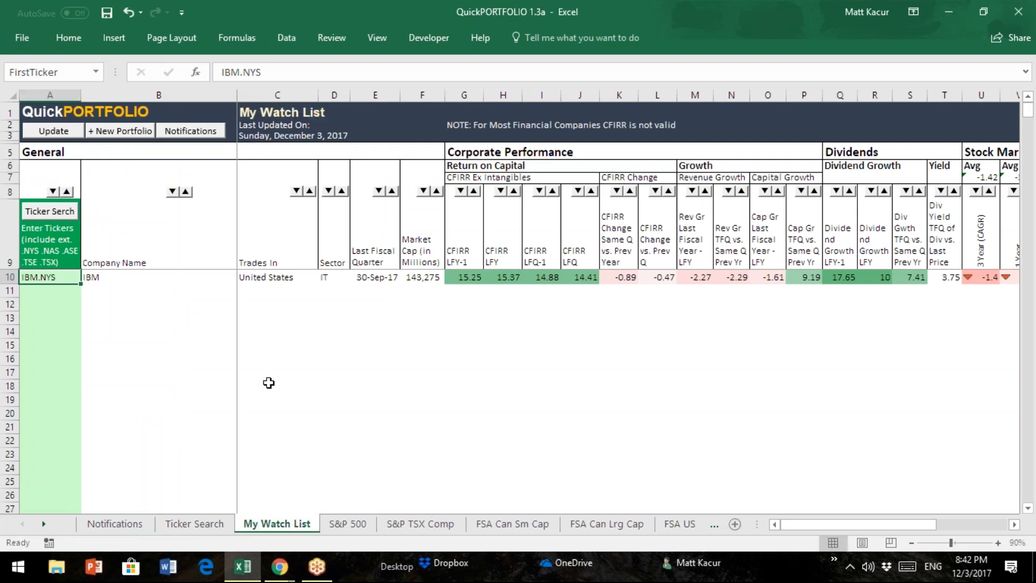
Check the portfolio list on the Notifications sheet and view the FSA Can Lrg Cap and Ticker Search sheets
click(132, 522)
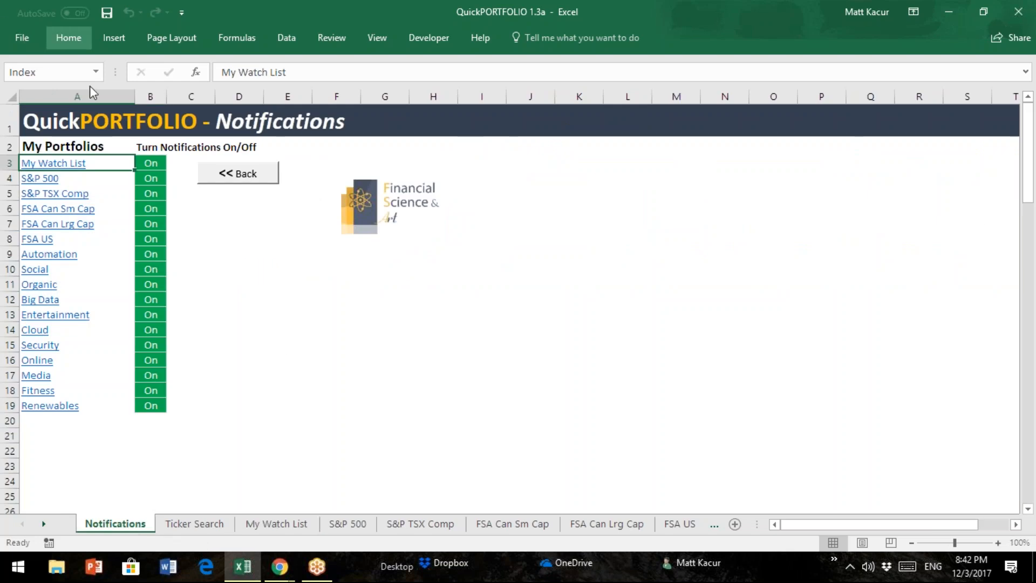
click(606, 526)
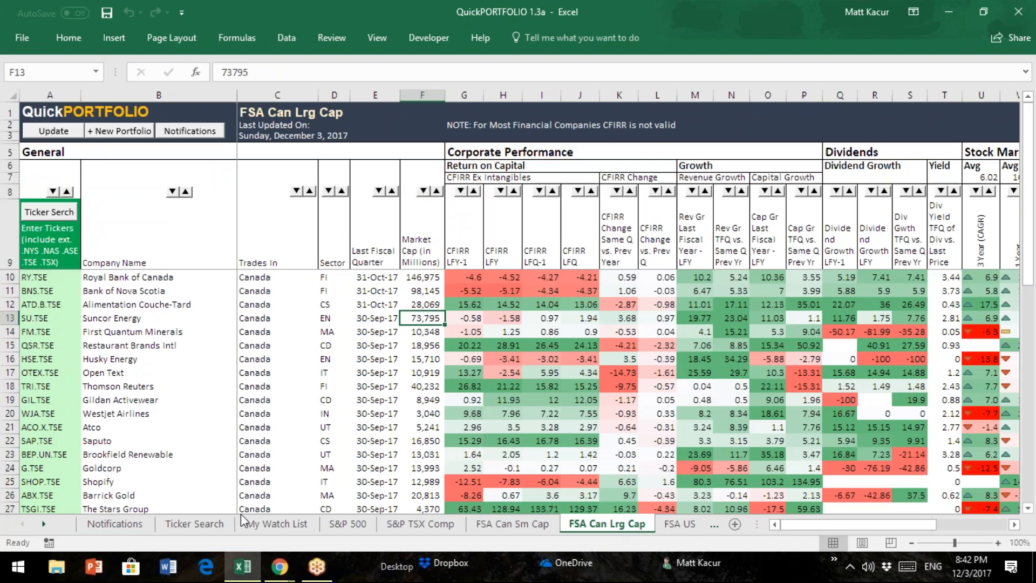
click(194, 523)
click(120, 522)
Close the workbook and save the changes to QuickPORTFOLIO 1.3a.xlsm
click(8, 39)
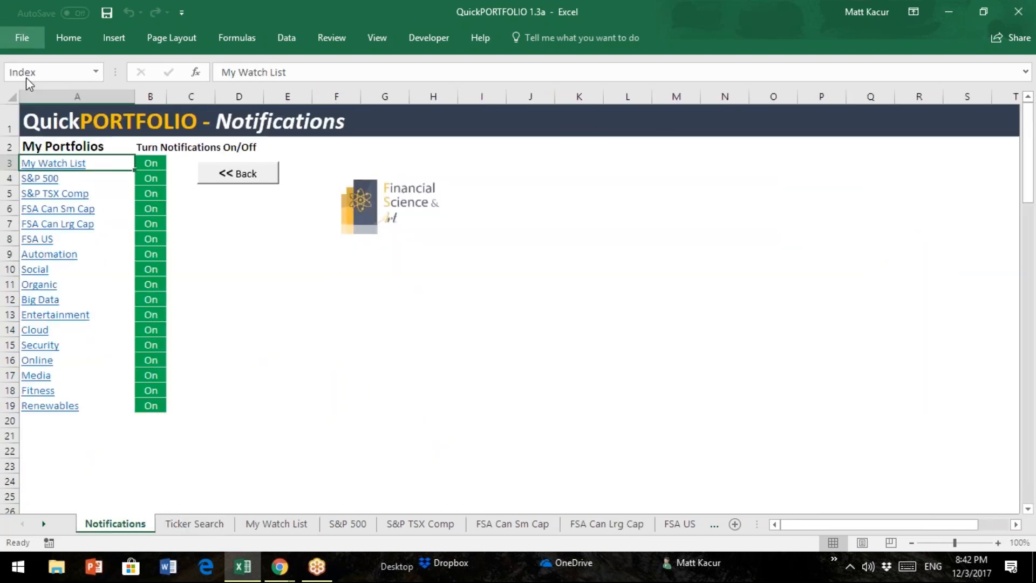
click(33, 333)
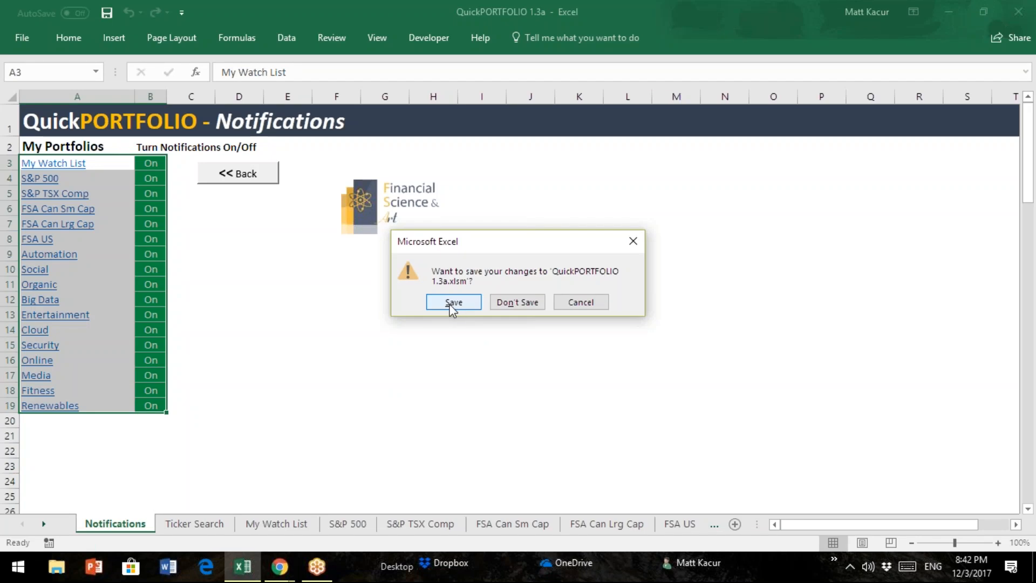
click(452, 306)
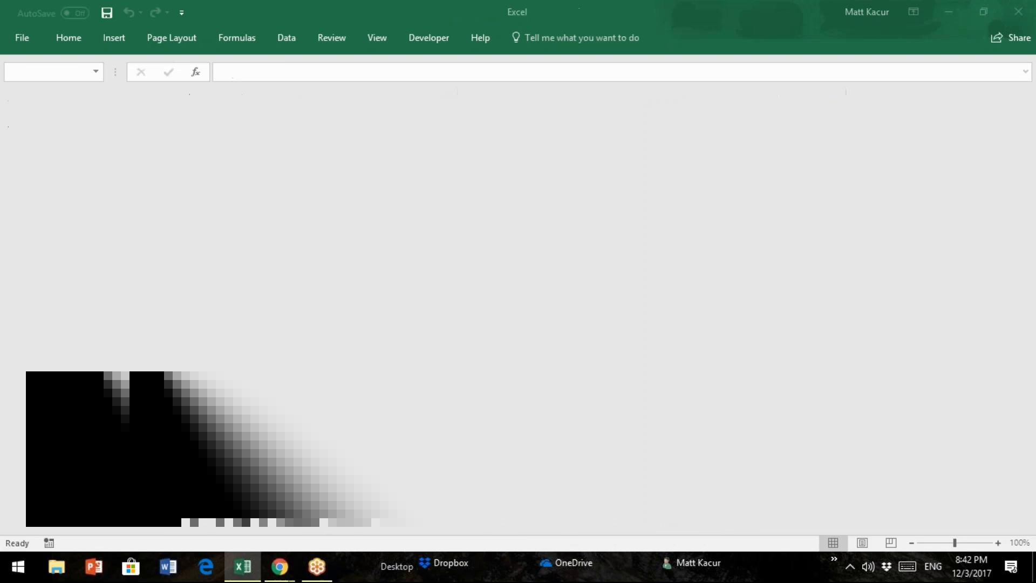
Switch to the Gmail search results in Chrome and open the FSA Alerts email dated Dec 1
mouse_move(286, 575)
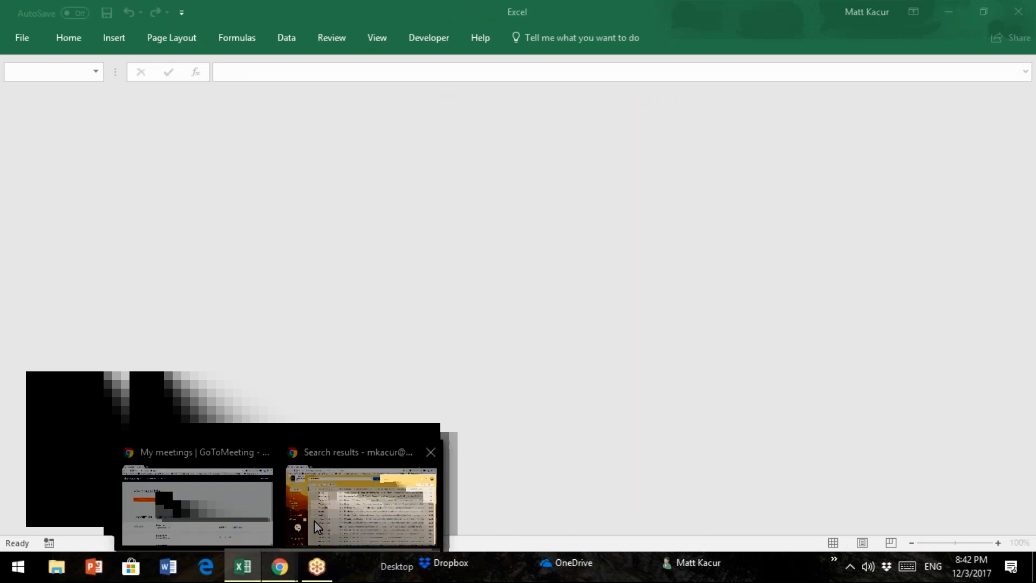
mouse_move(314, 520)
click(381, 508)
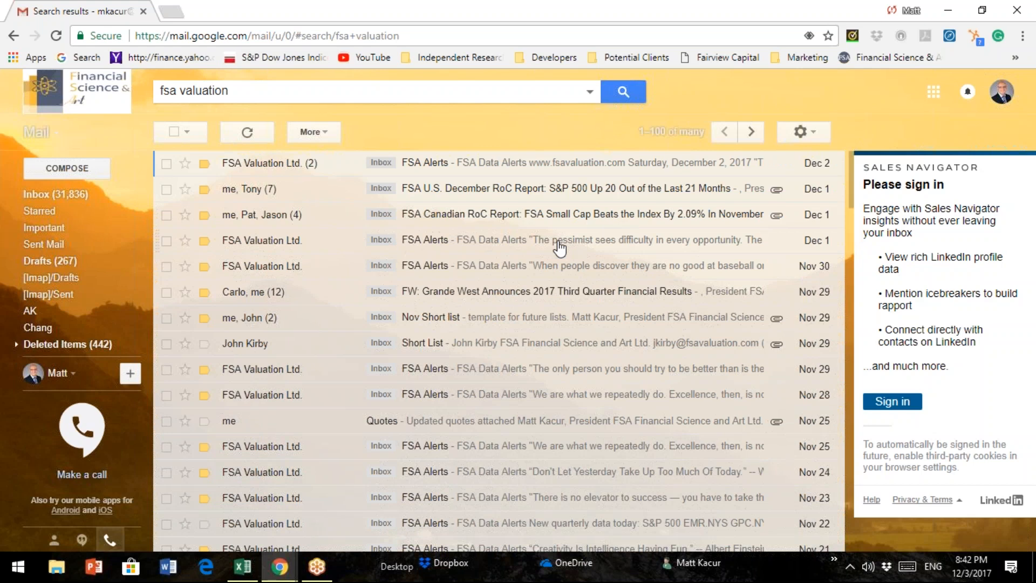
click(559, 247)
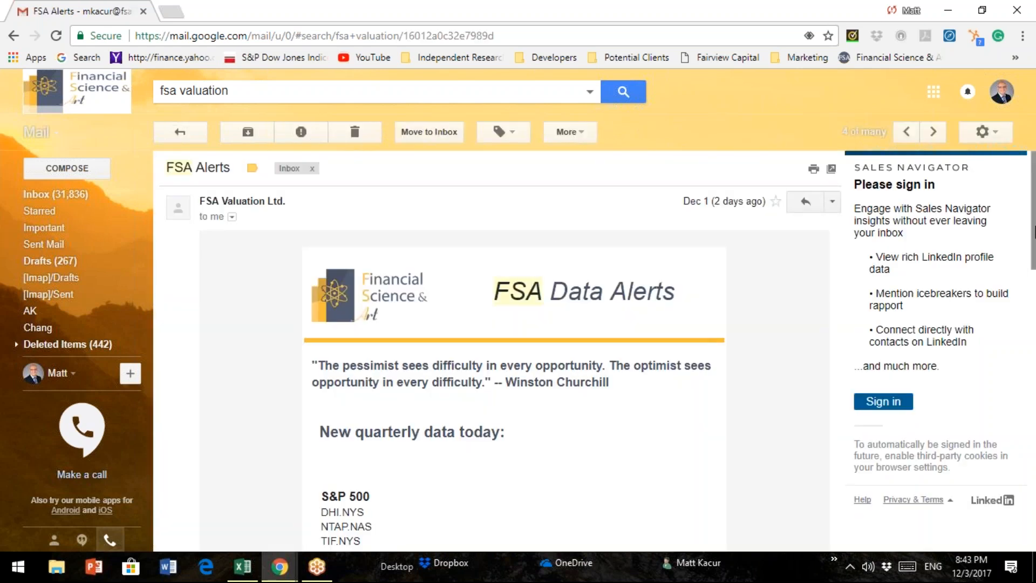
Examine the new quarterly data tickers listed by portfolio throughout the FSA Data Alerts email
scroll(1033, 219, down, 4)
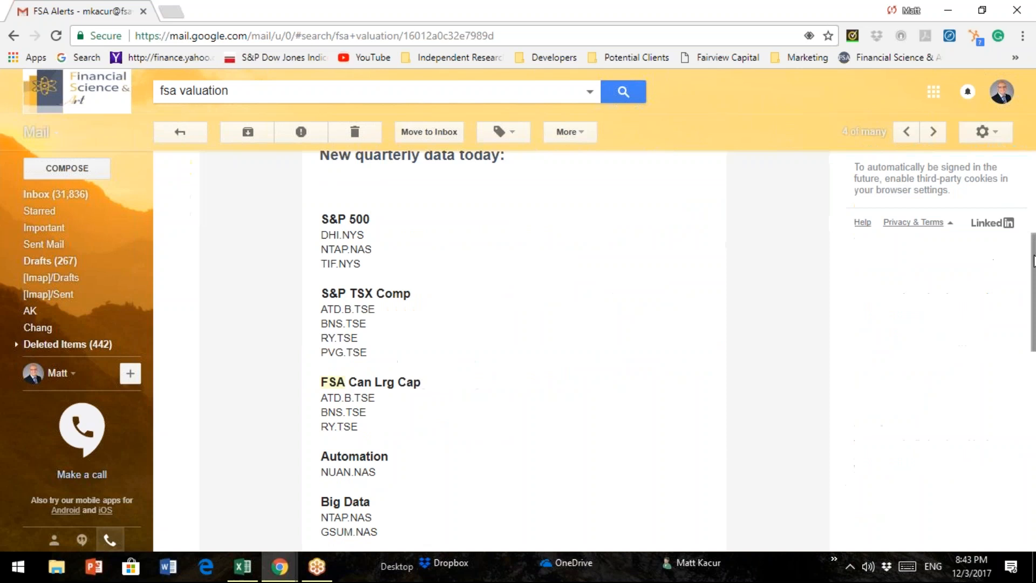
scroll(1033, 232, up, 1)
scroll(1033, 248, down, 1)
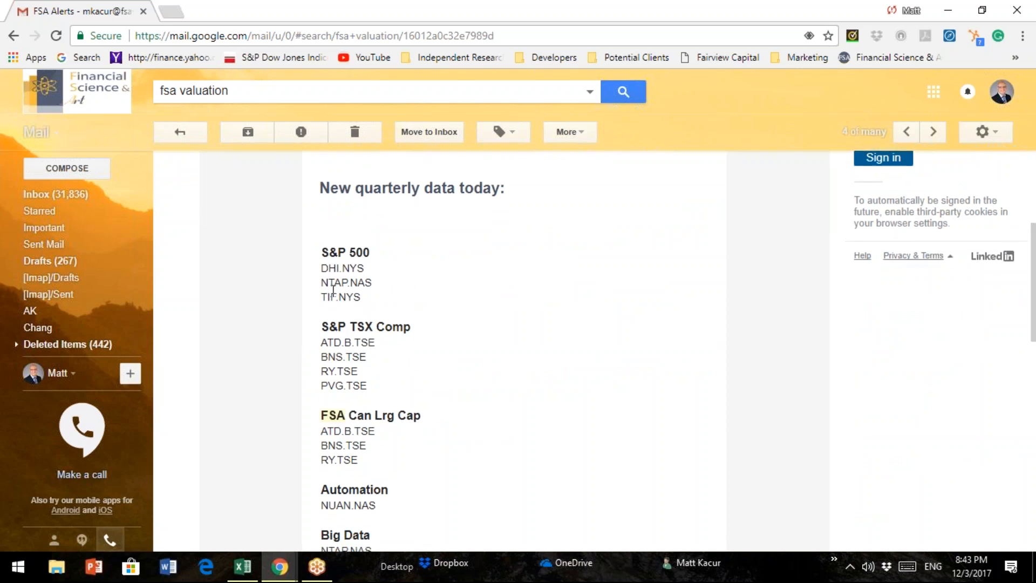
drag(323, 326, 367, 357)
click(379, 415)
scroll(1034, 285, down, 1)
drag(1033, 286, 1034, 402)
scroll(600, 459, up, 2)
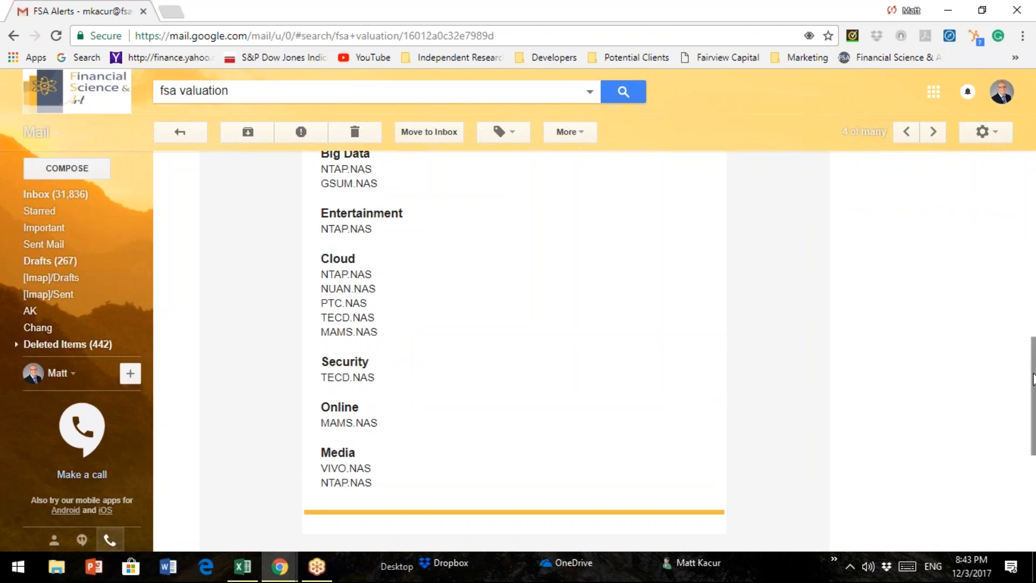
drag(1034, 371, 1032, 186)
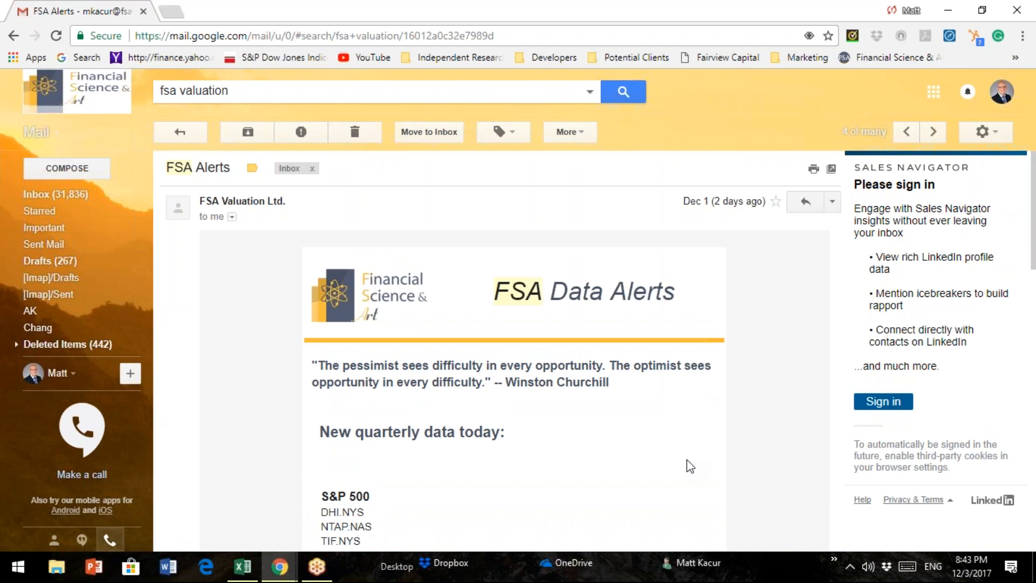
key(alt+Tab)
key(alt+Tab)
key(alt+Tab)
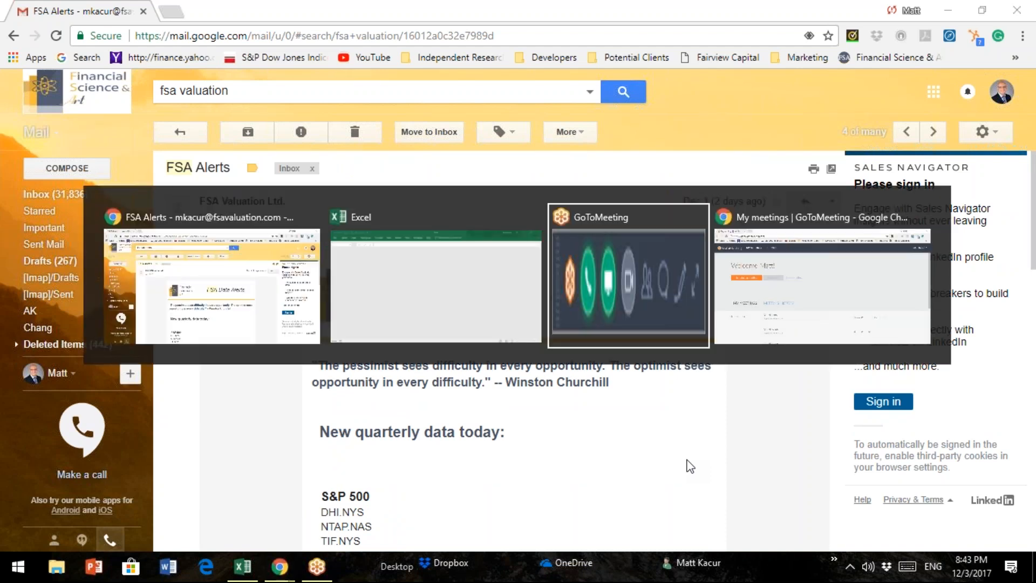
key(alt+Tab)
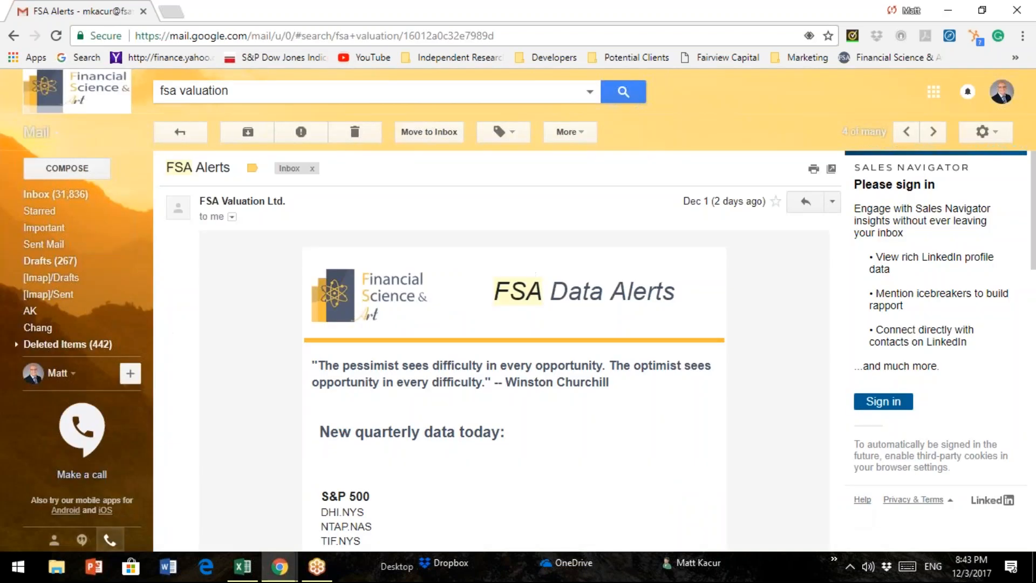